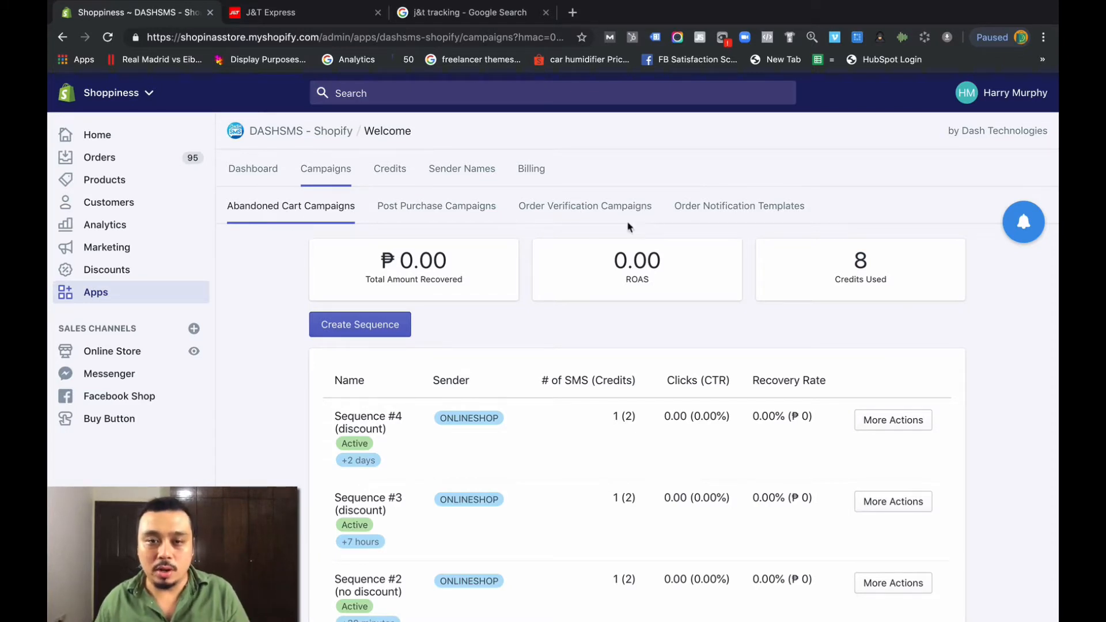
# - Look over the actions for abandoned cart Sequence #1 and post-purchase up-sell Sequence #1
pyautogui.scroll(-3, 595, 313)
pyautogui.click(905, 520)
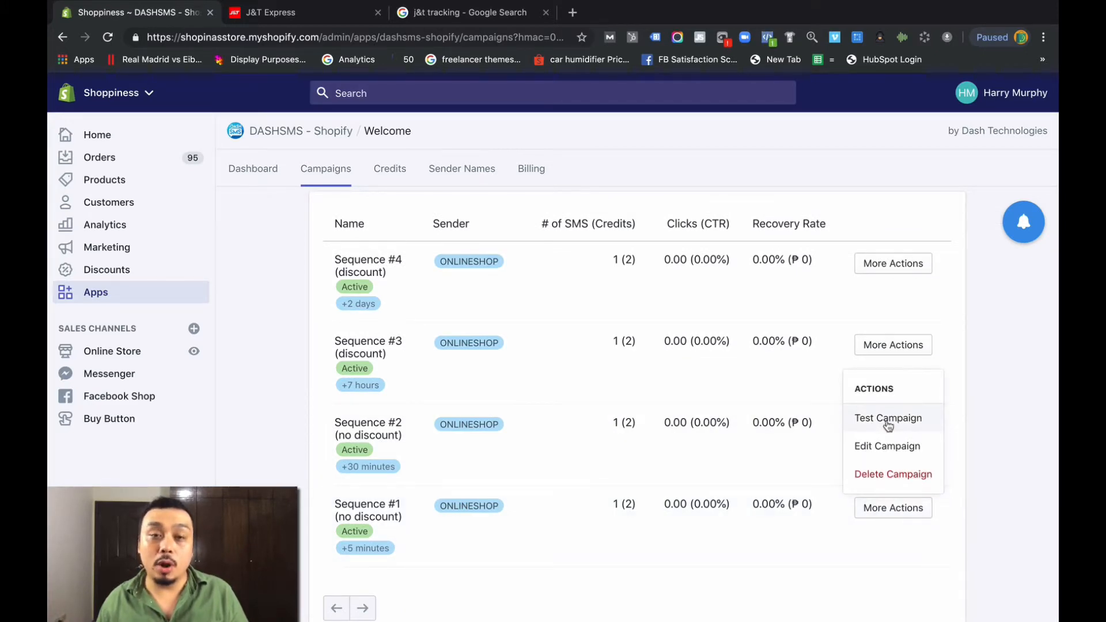
pyautogui.scroll(3, 888, 426)
pyautogui.click(436, 205)
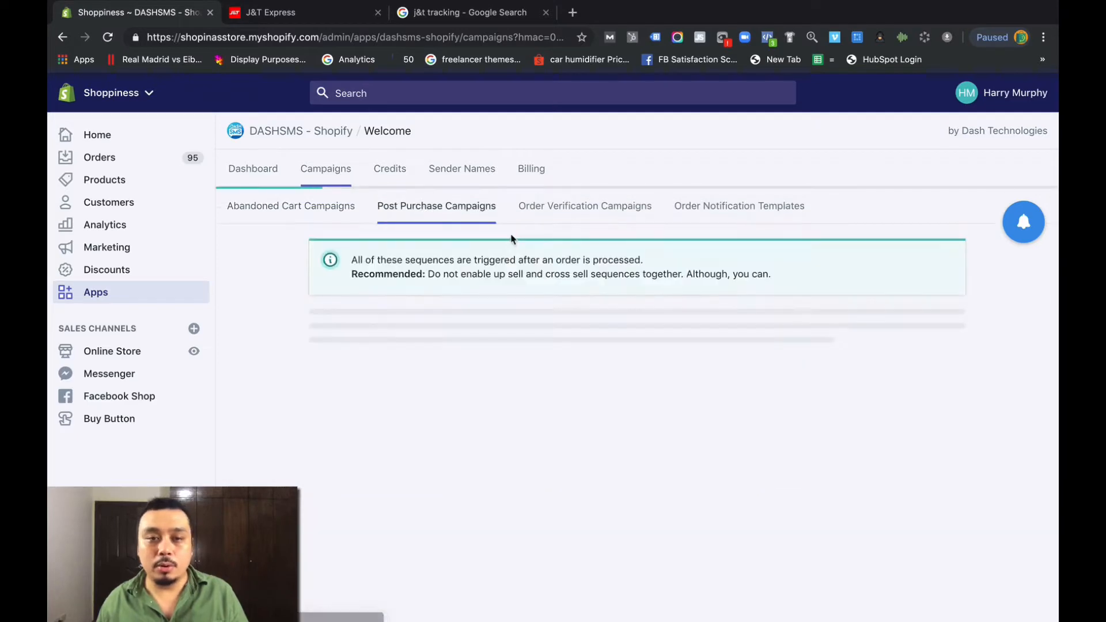
pyautogui.click(611, 353)
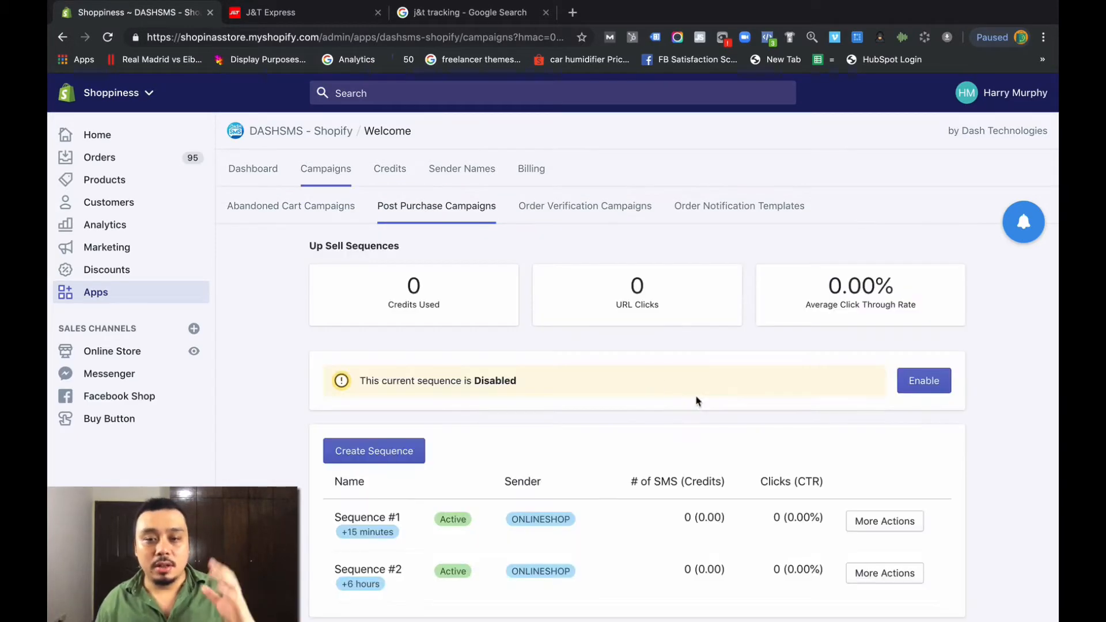
pyautogui.click(894, 520)
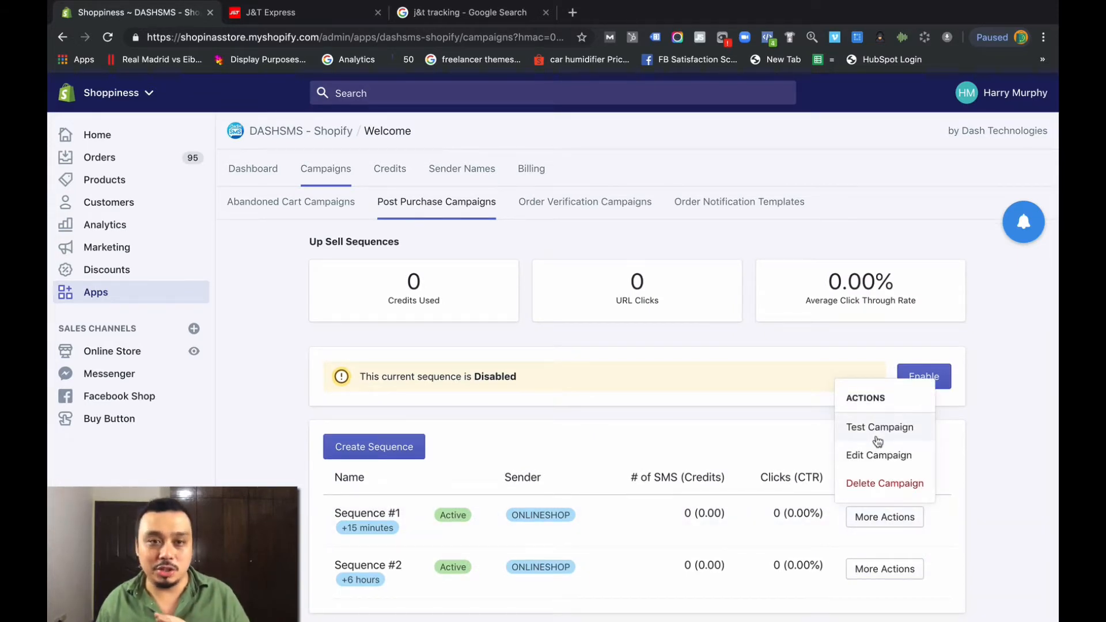
# - Back in Abandoned Cart Campaigns, choose Edit Campaign on Sequence #4 (discount)
pyautogui.click(254, 202)
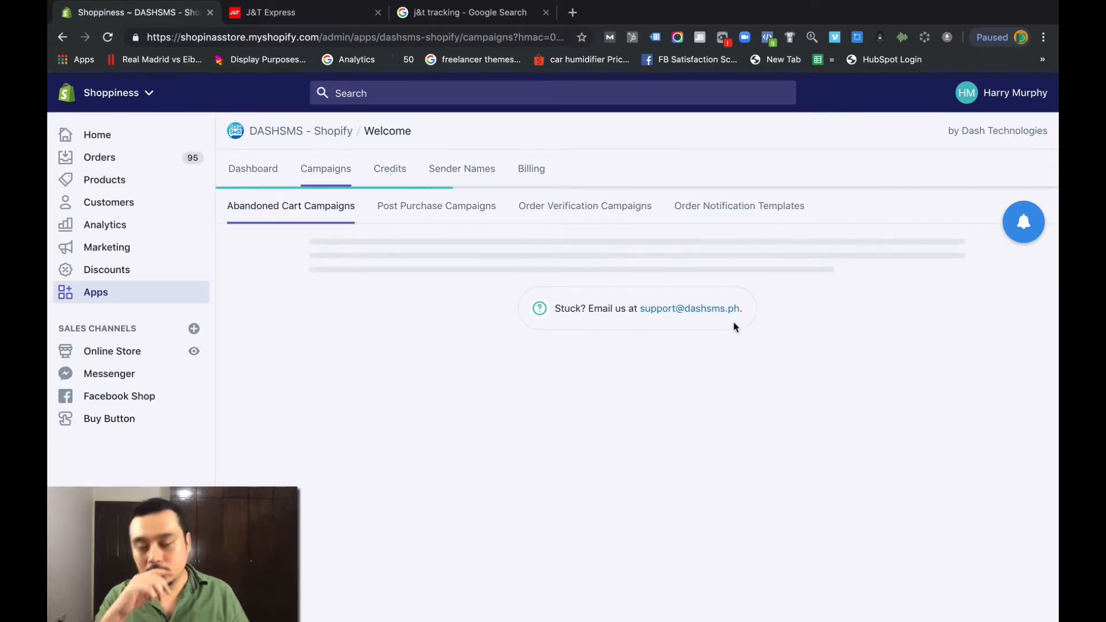
pyautogui.scroll(-2, 761, 340)
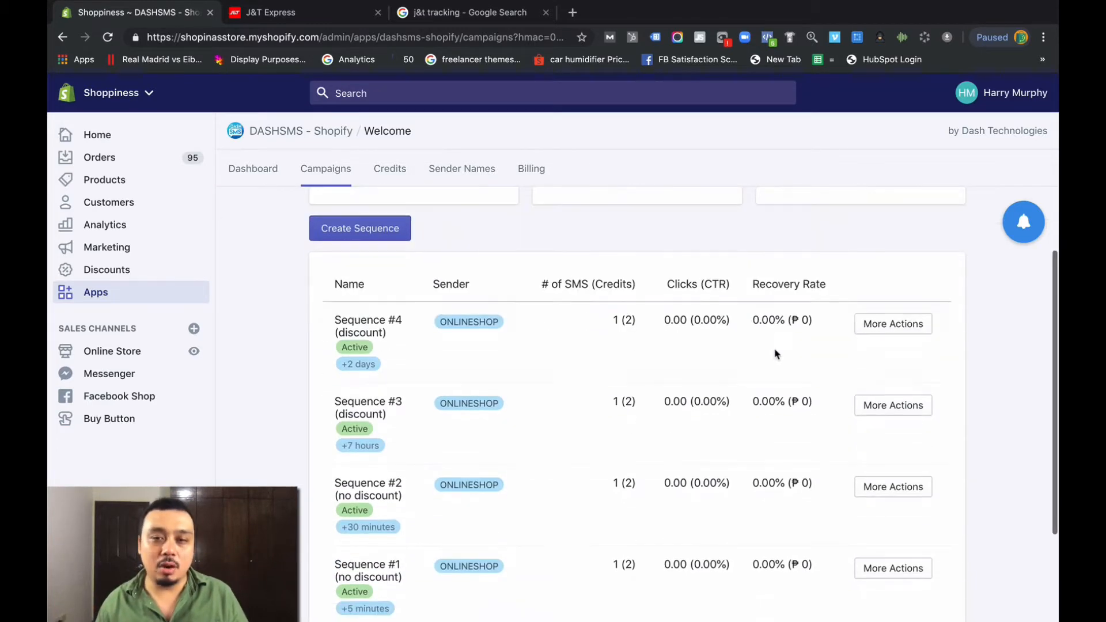
pyautogui.scroll(-1, 861, 367)
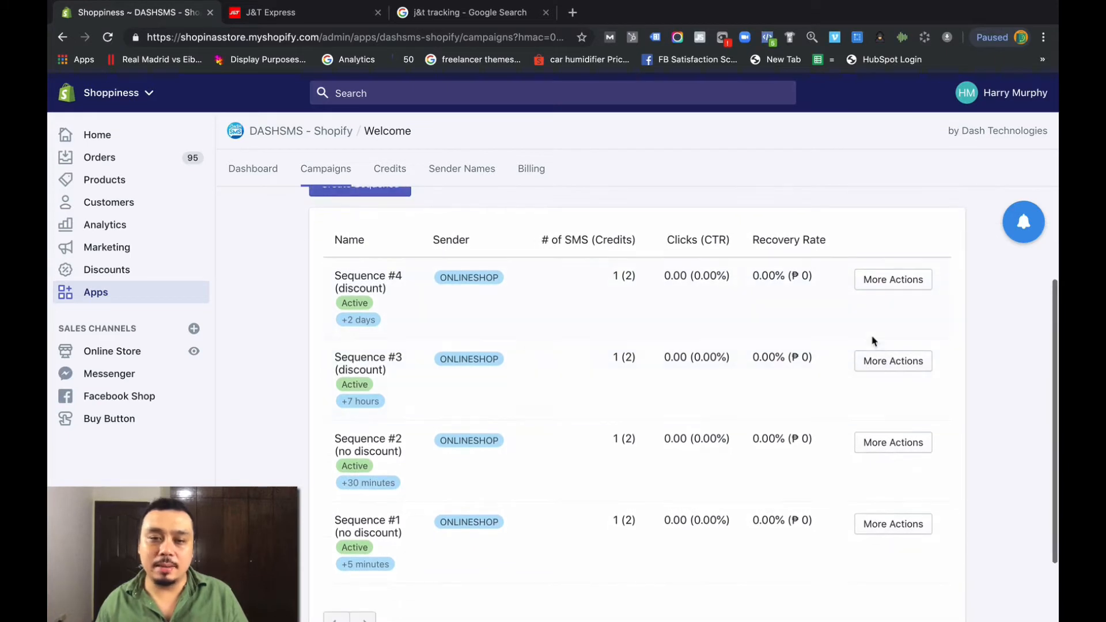
pyautogui.click(891, 281)
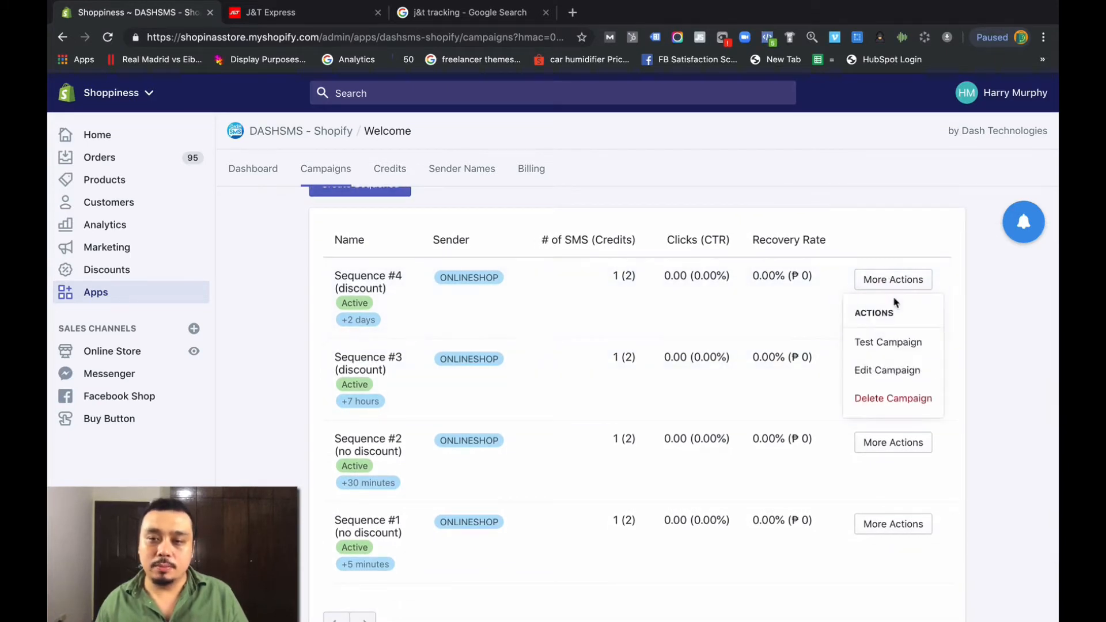
pyautogui.click(885, 371)
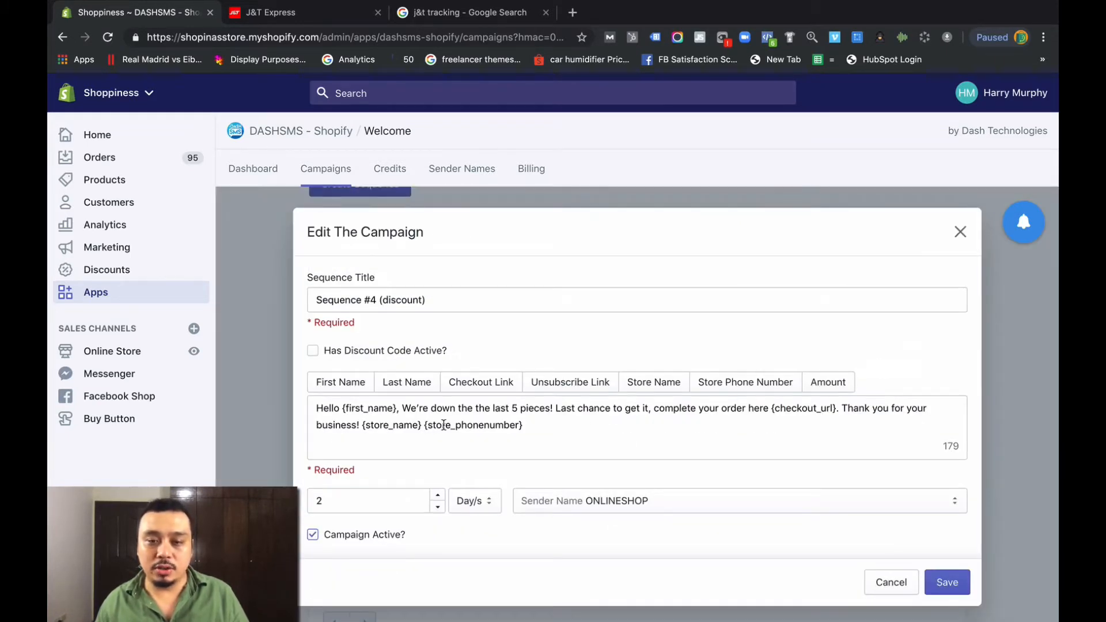
pyautogui.click(948, 447)
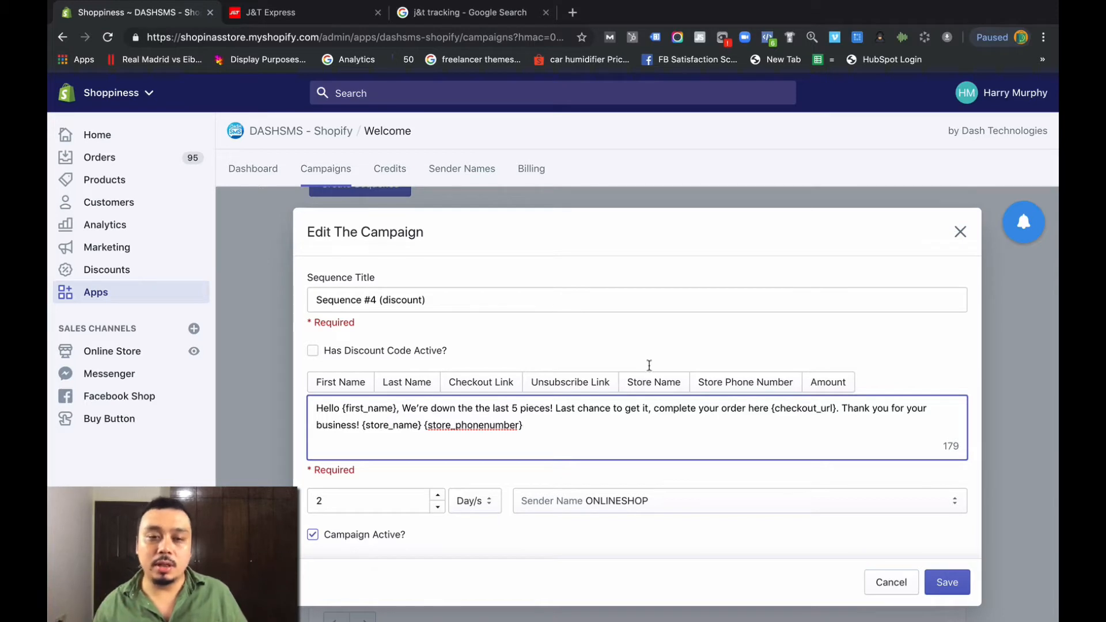
pyautogui.moveTo(342, 410); pyautogui.dragTo(397, 413)
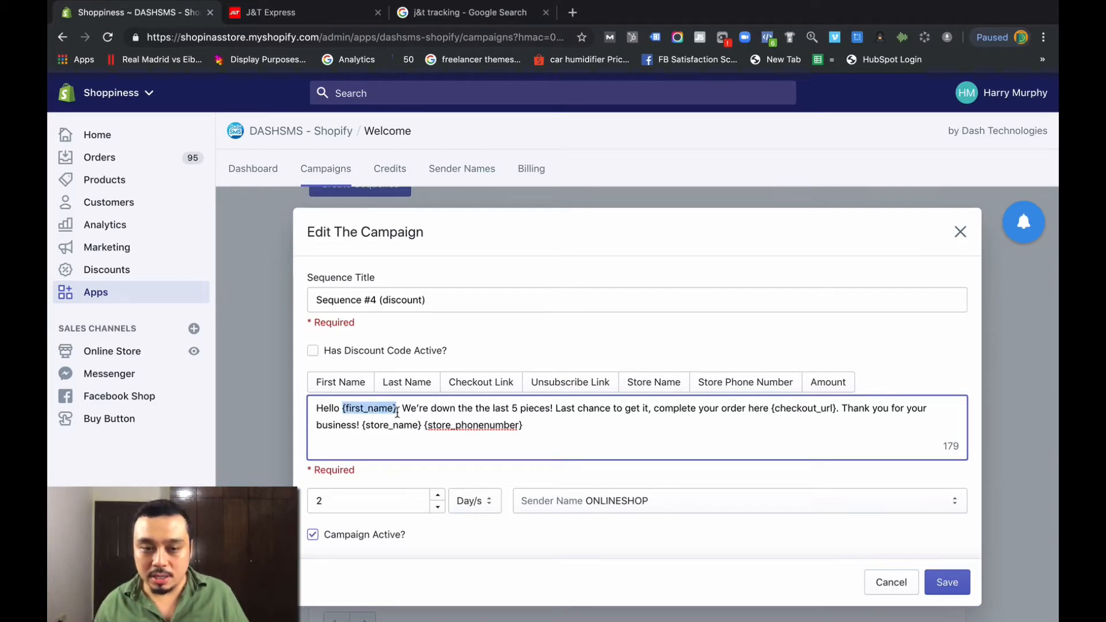
pyautogui.click(368, 420)
pyautogui.moveTo(364, 425); pyautogui.dragTo(429, 424)
pyautogui.click(444, 426)
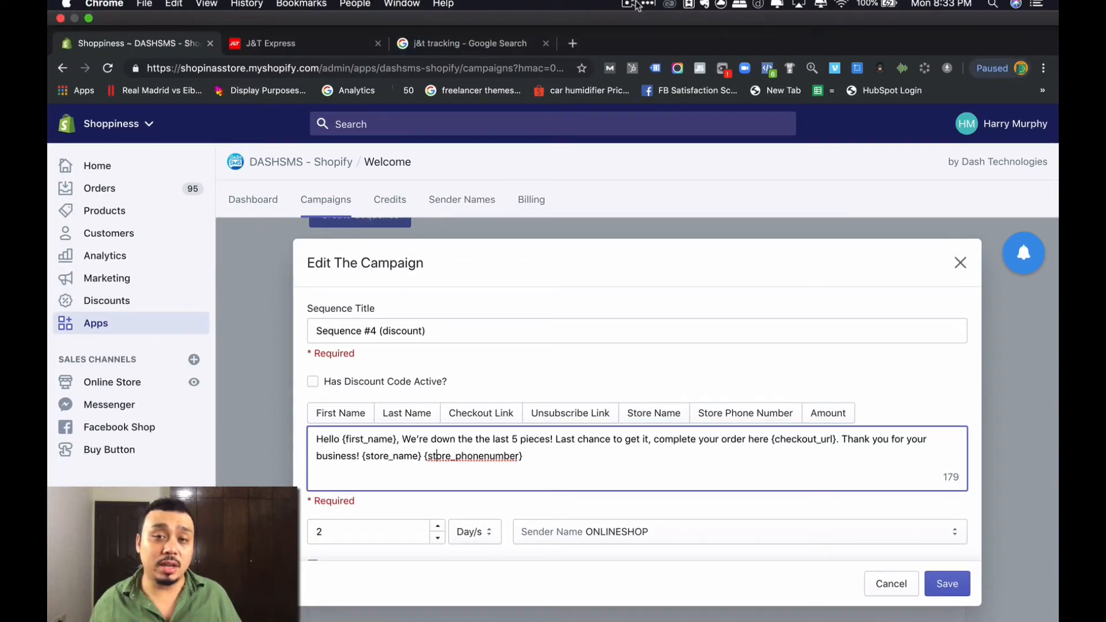
pyautogui.click(637, 4)
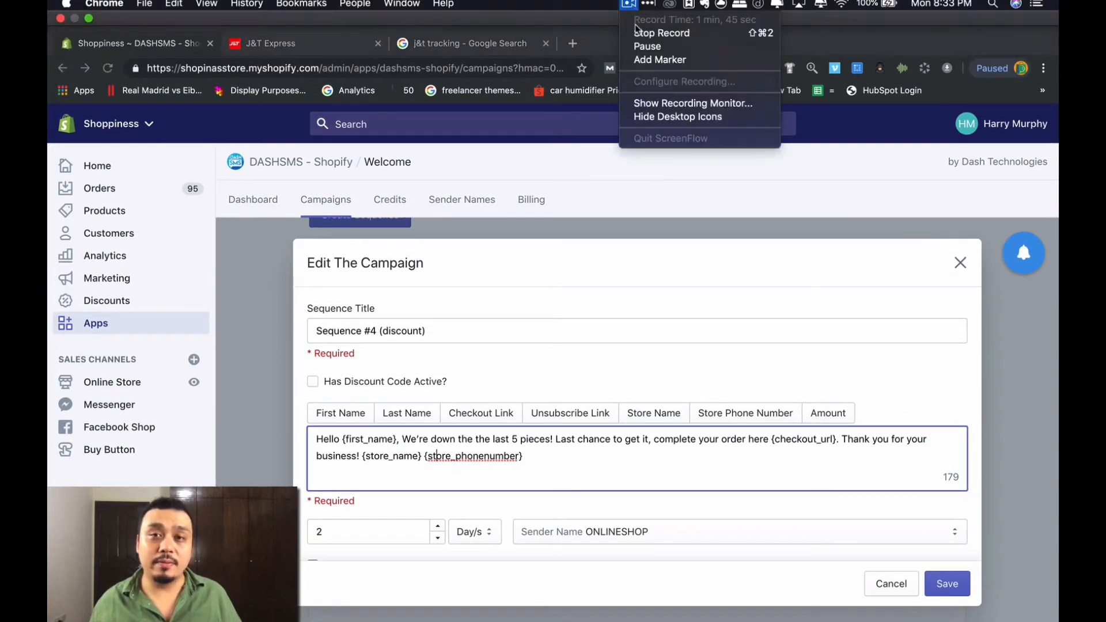
pyautogui.click(637, 32)
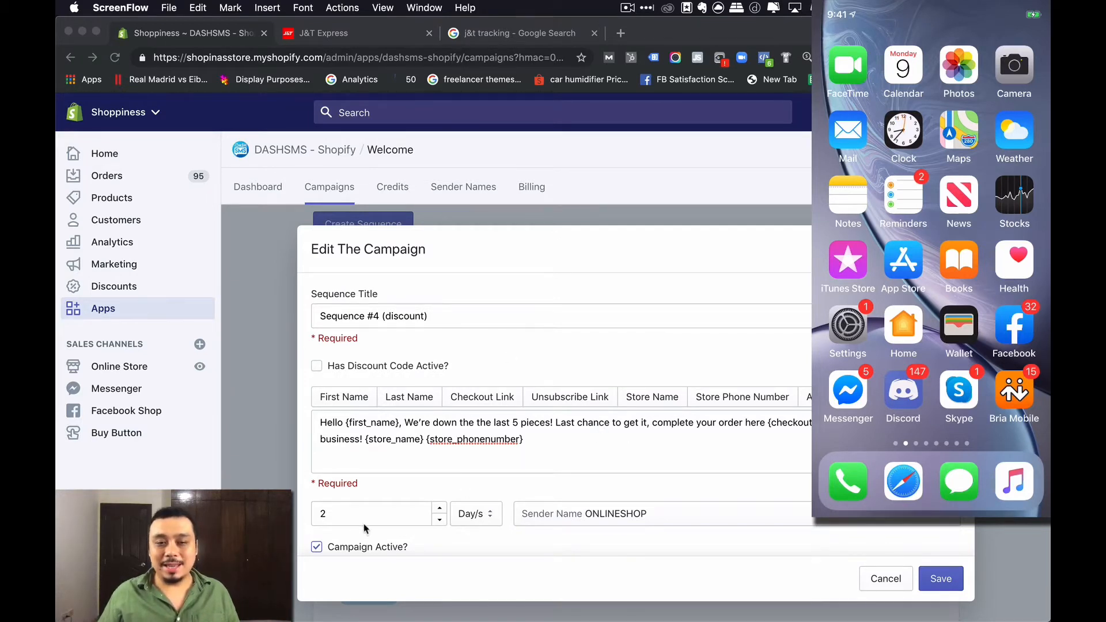
# - Cancel the Sequence #4 edit form unchanged and bring up its Test Campaign form
pyautogui.scroll(-1, 369, 527)
pyautogui.click(341, 496)
pyautogui.click(342, 496)
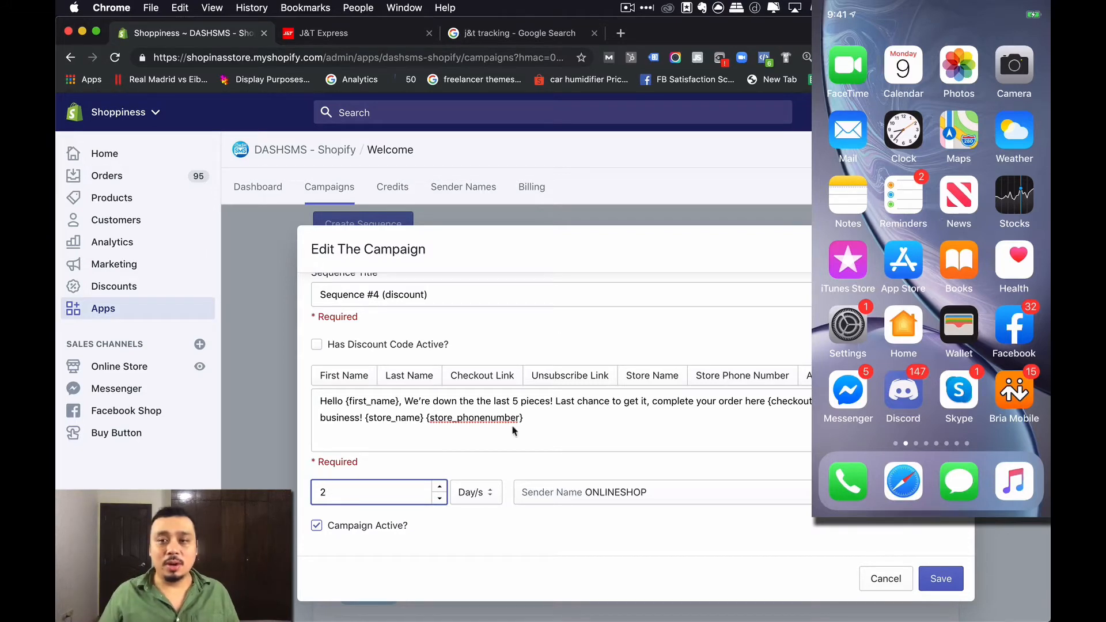
pyautogui.click(953, 249)
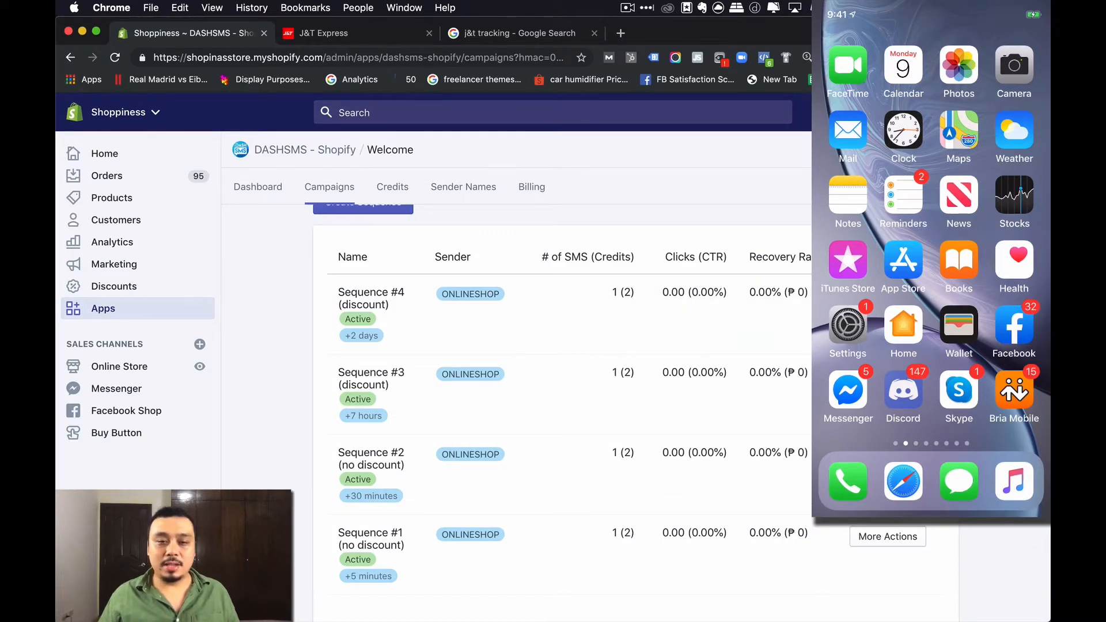
pyautogui.click(888, 351)
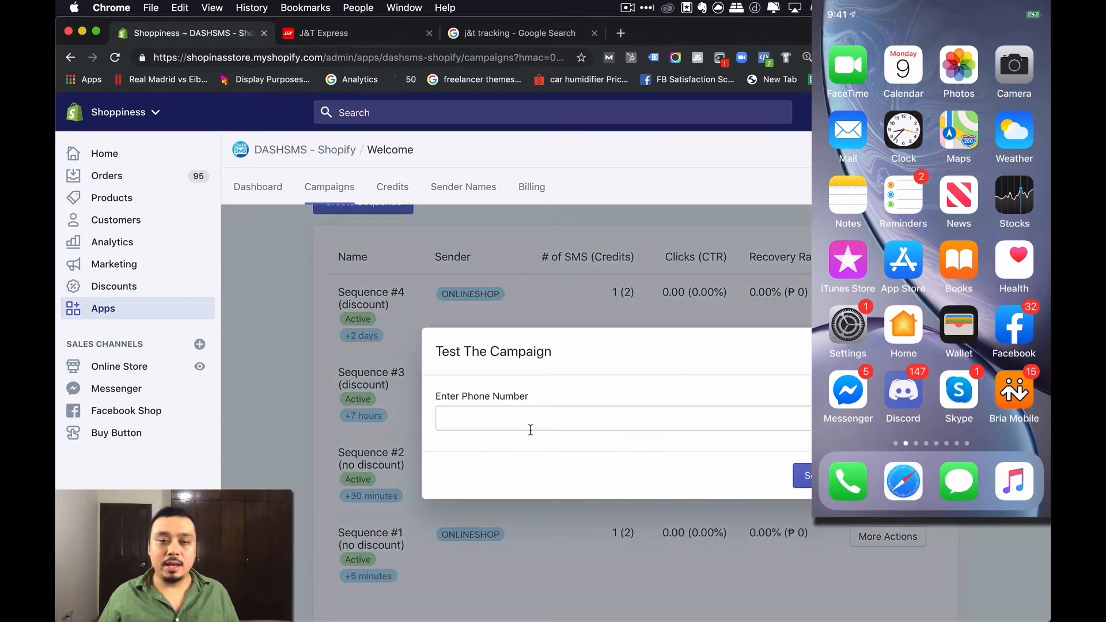
# - Send the Sequence #4 test SMS to the entered phone number and dismiss the 'Message has been sent' alert
pyautogui.click(569, 422)
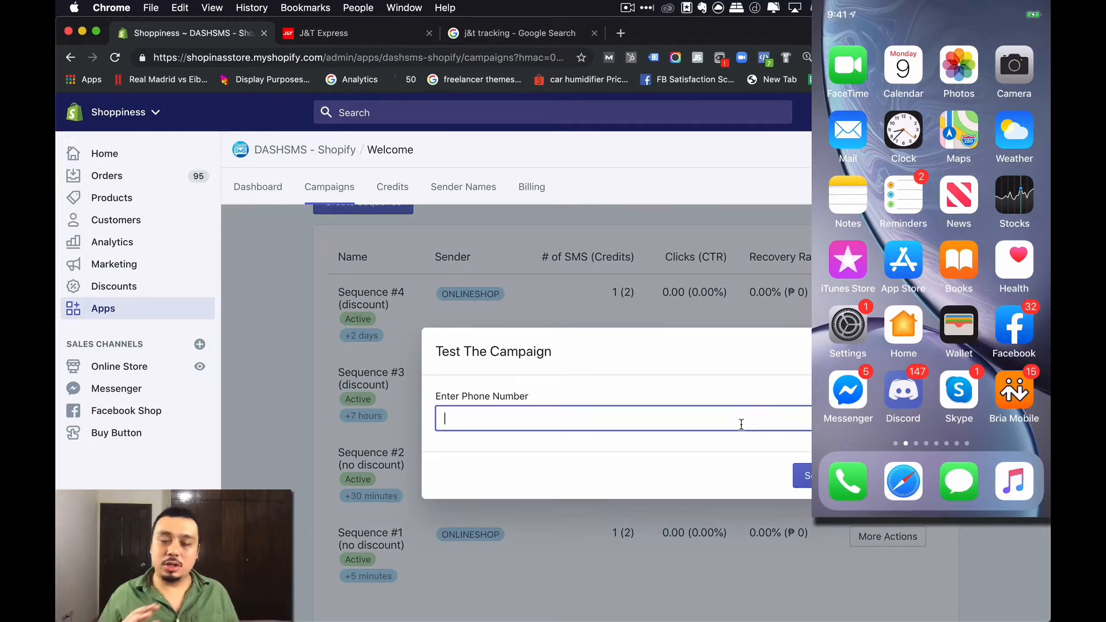
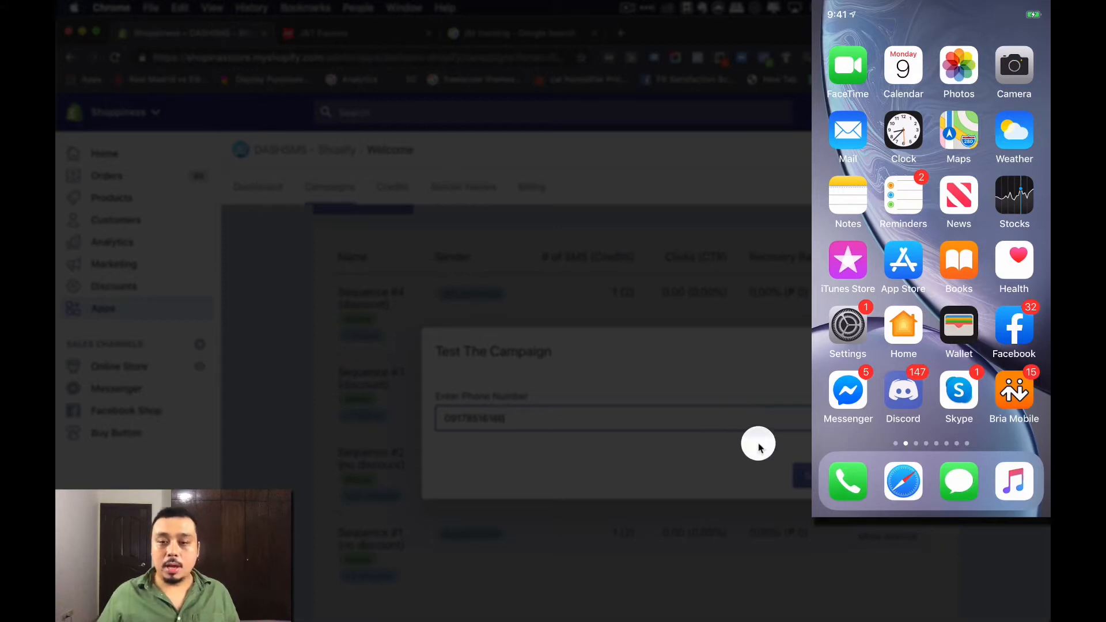
pyautogui.click(802, 475)
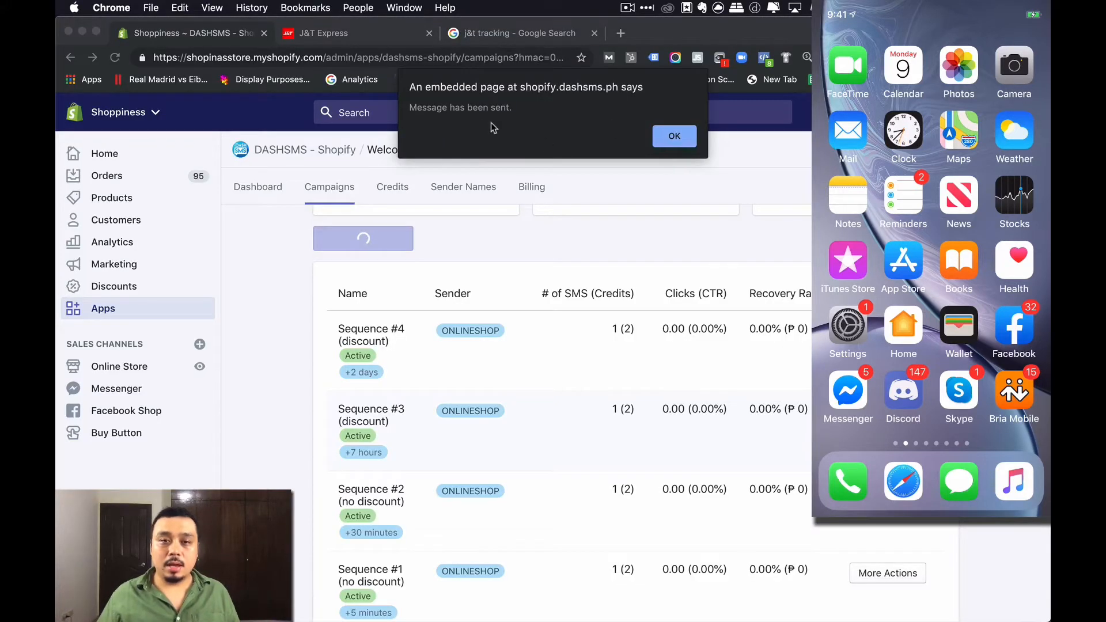
pyautogui.click(668, 136)
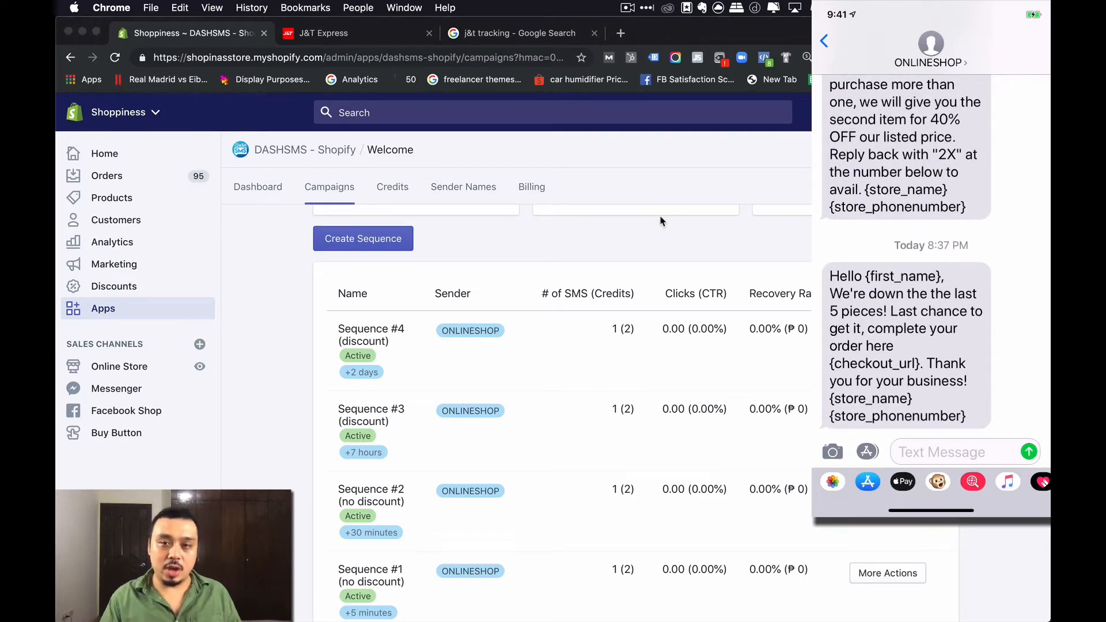
# - Close the music player window and bring Chrome back to the front
pyautogui.press('super+shift+2')
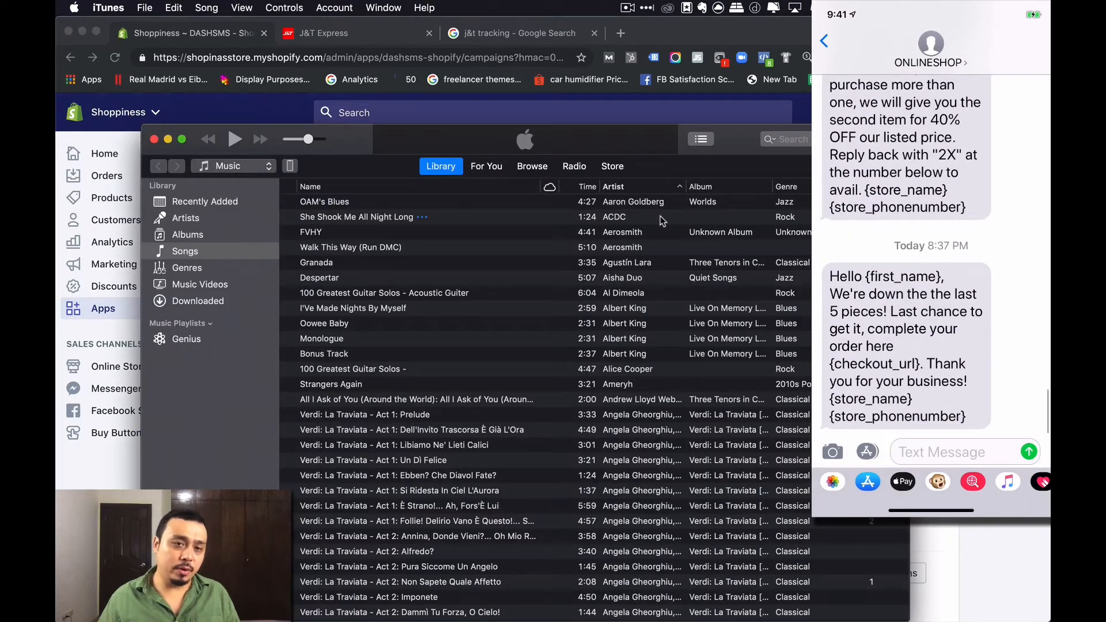
pyautogui.click(153, 140)
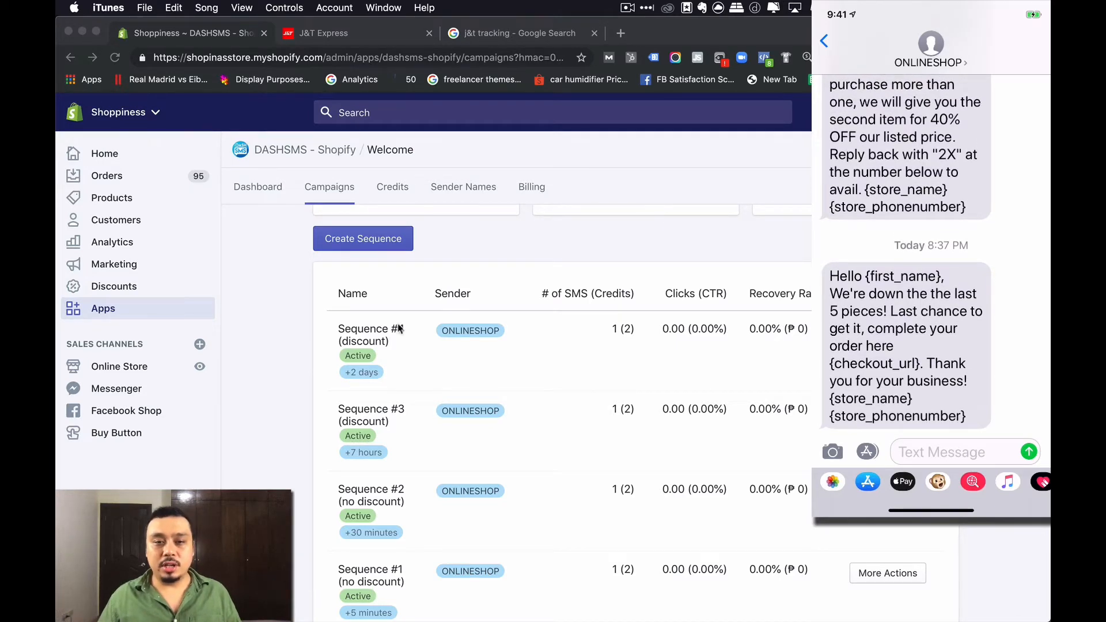
pyautogui.click(348, 327)
pyautogui.moveTo(328, 326); pyautogui.dragTo(444, 365)
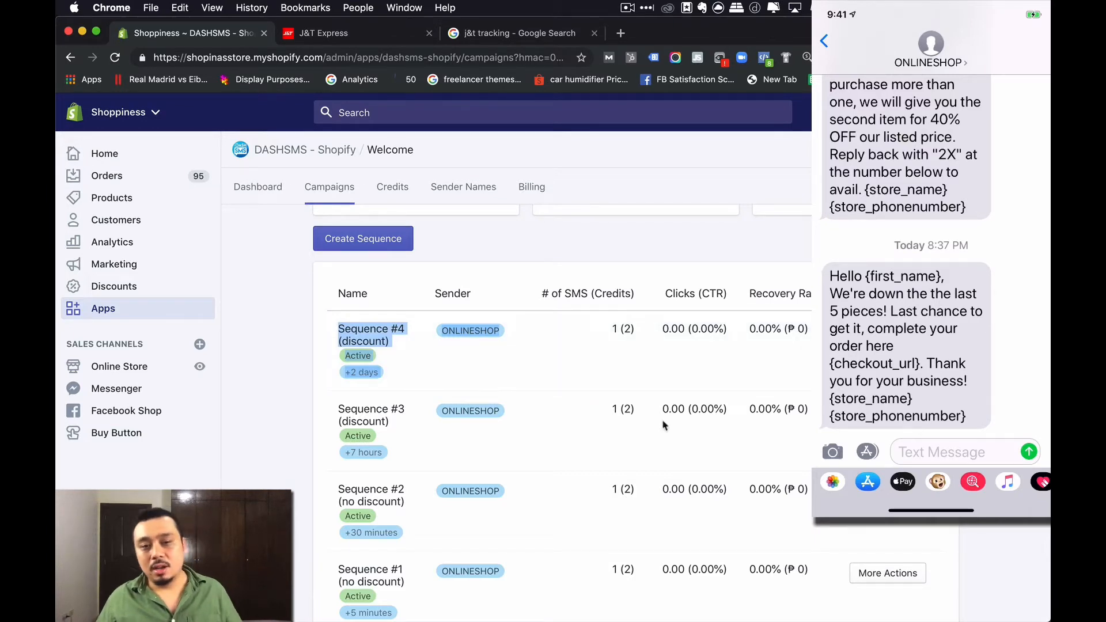
pyautogui.click(661, 383)
# - Open abandoned cart Sequence #2 (no discount) for editing
pyautogui.scroll(3, 487, 366)
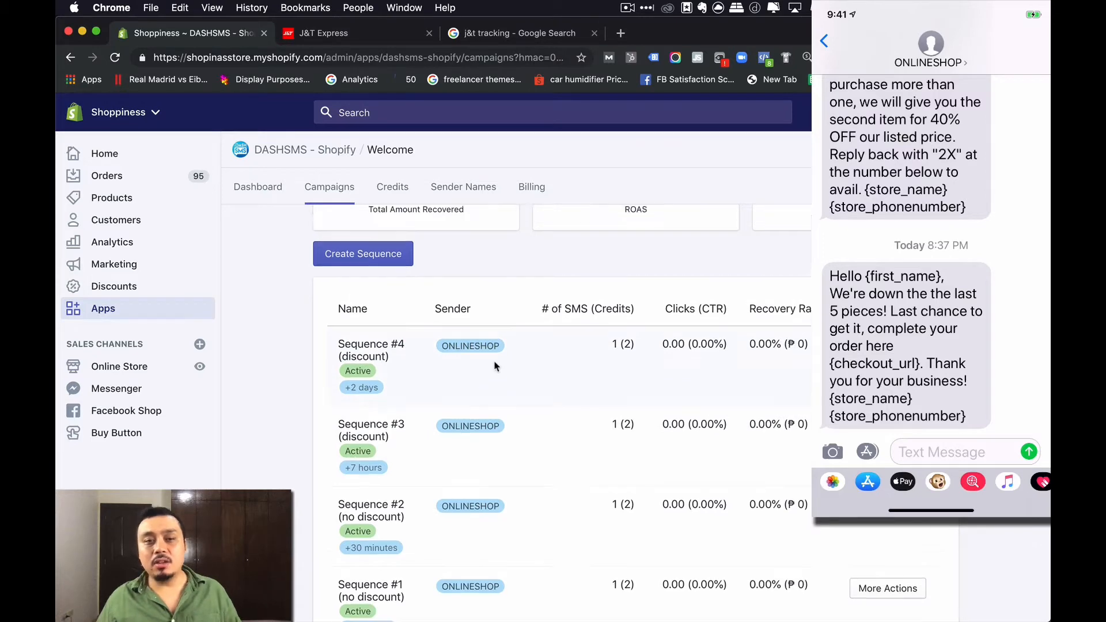
pyautogui.scroll(-3, 419, 403)
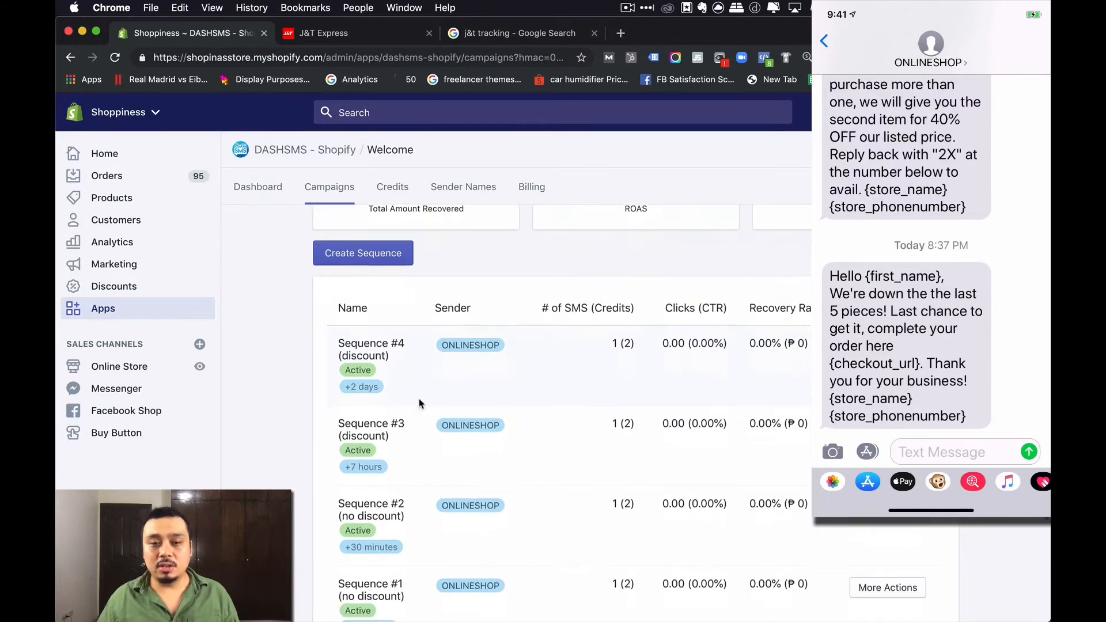
pyautogui.scroll(-3, 634, 406)
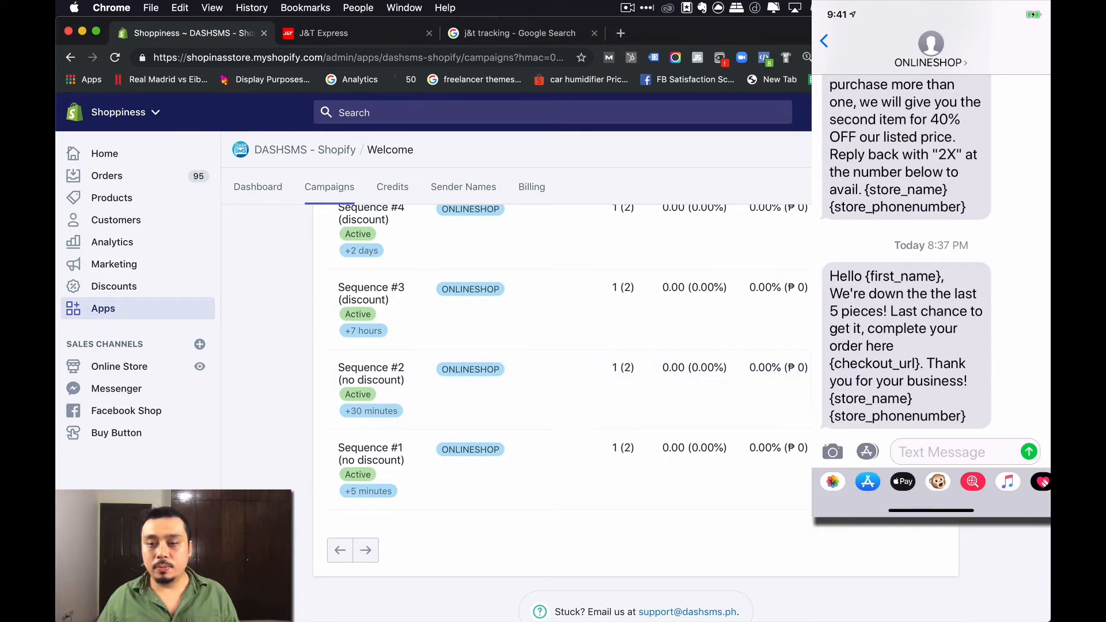
pyautogui.click(914, 371)
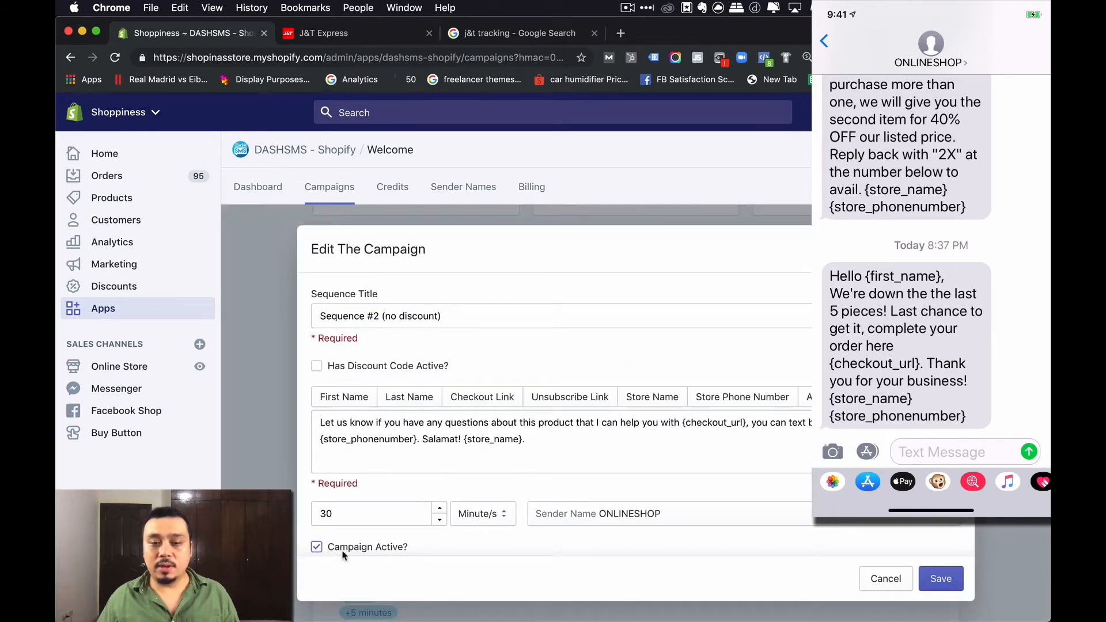
# - Save Sequence #2's settings and send a test text of the campaign to a phone number
pyautogui.click(940, 579)
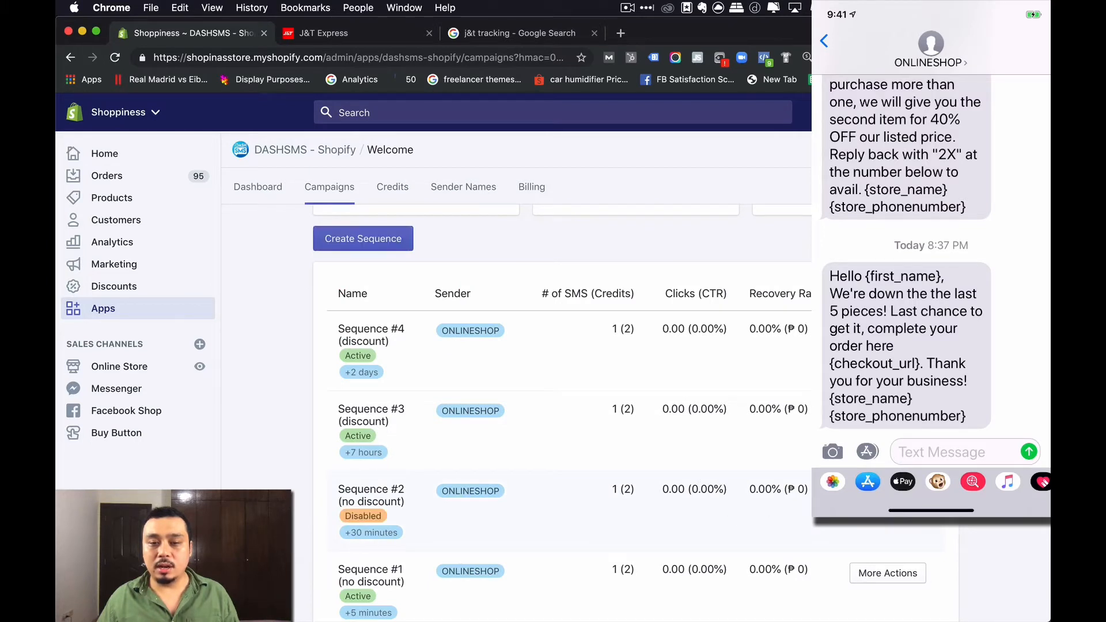
pyautogui.click(890, 398)
pyautogui.click(583, 413)
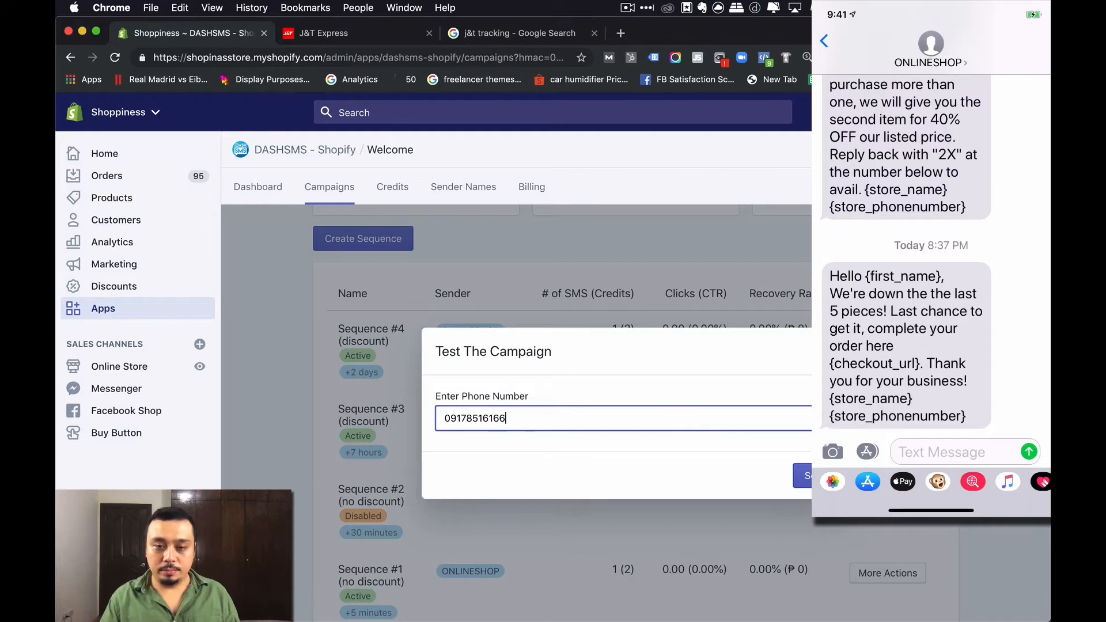
pyautogui.click(814, 475)
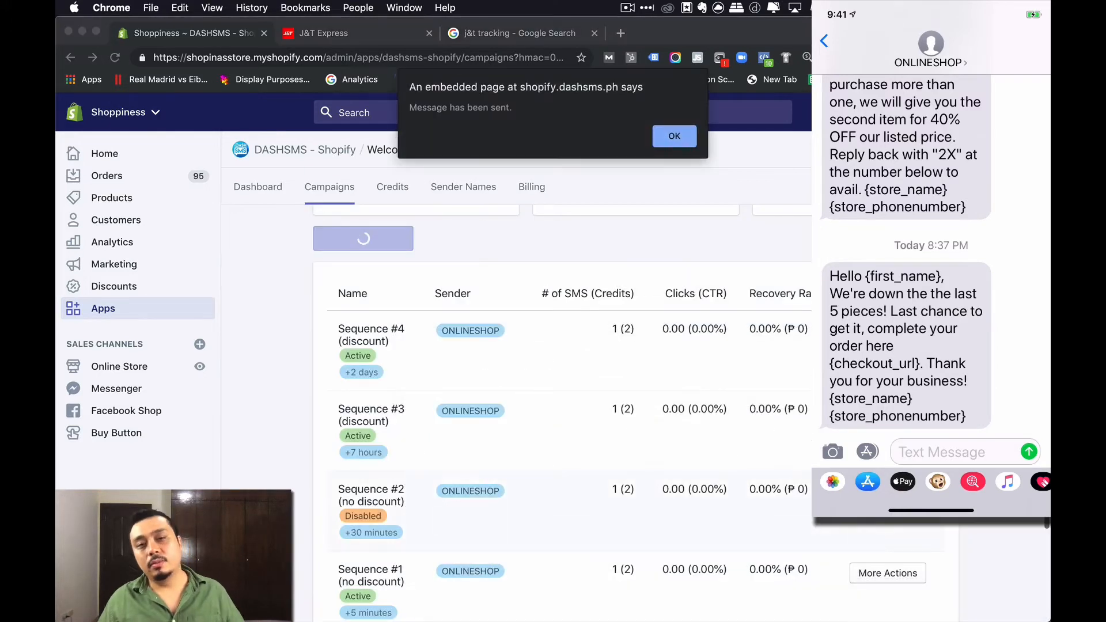
pyautogui.click(668, 135)
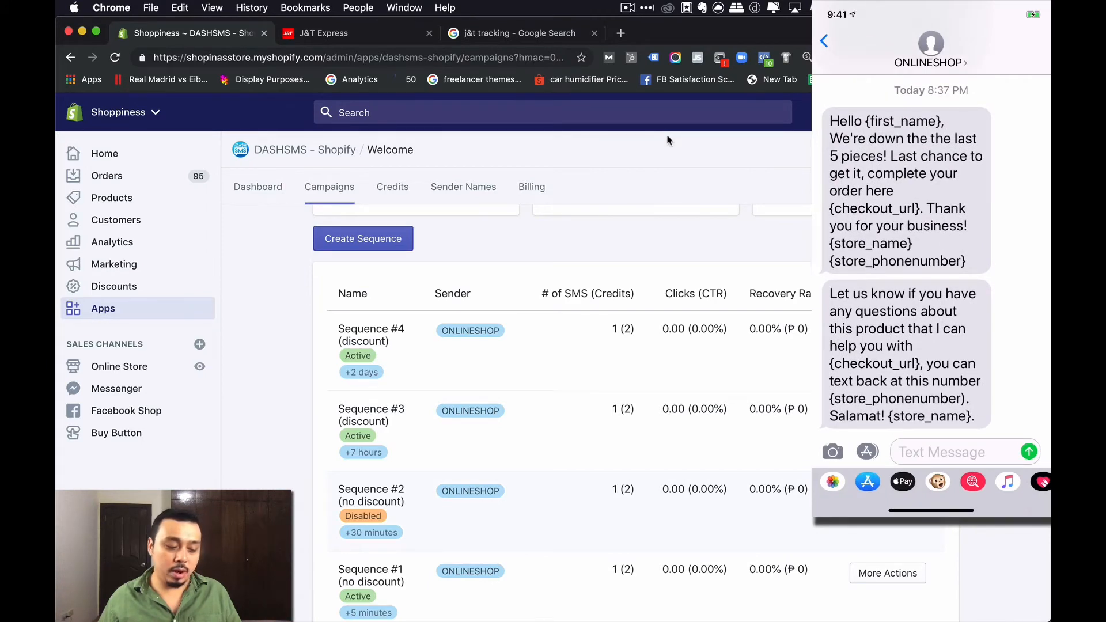
# - Tick Campaign Active? on Sequence #2 (no discount) and save it
pyautogui.scroll(-3, 562, 403)
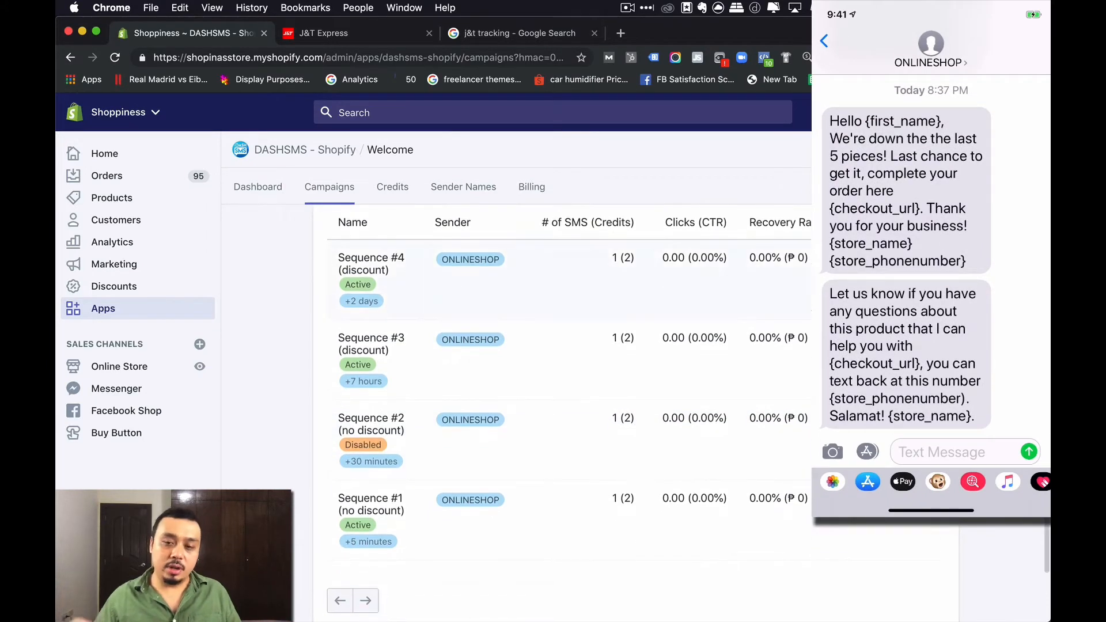
pyautogui.click(888, 422)
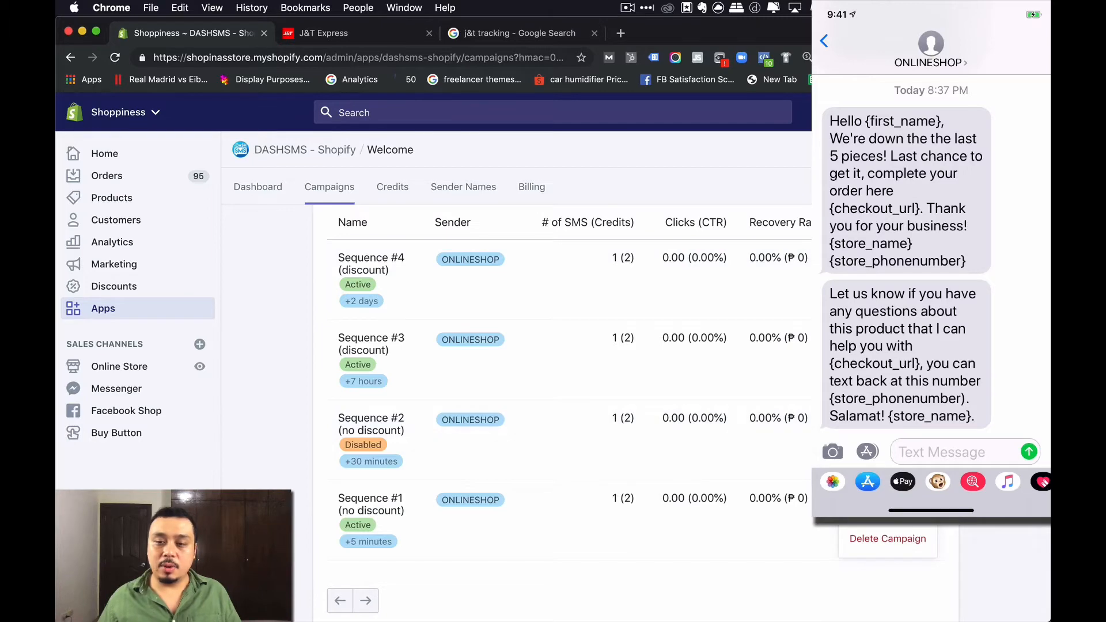
pyautogui.click(881, 523)
pyautogui.scroll(-1, 360, 521)
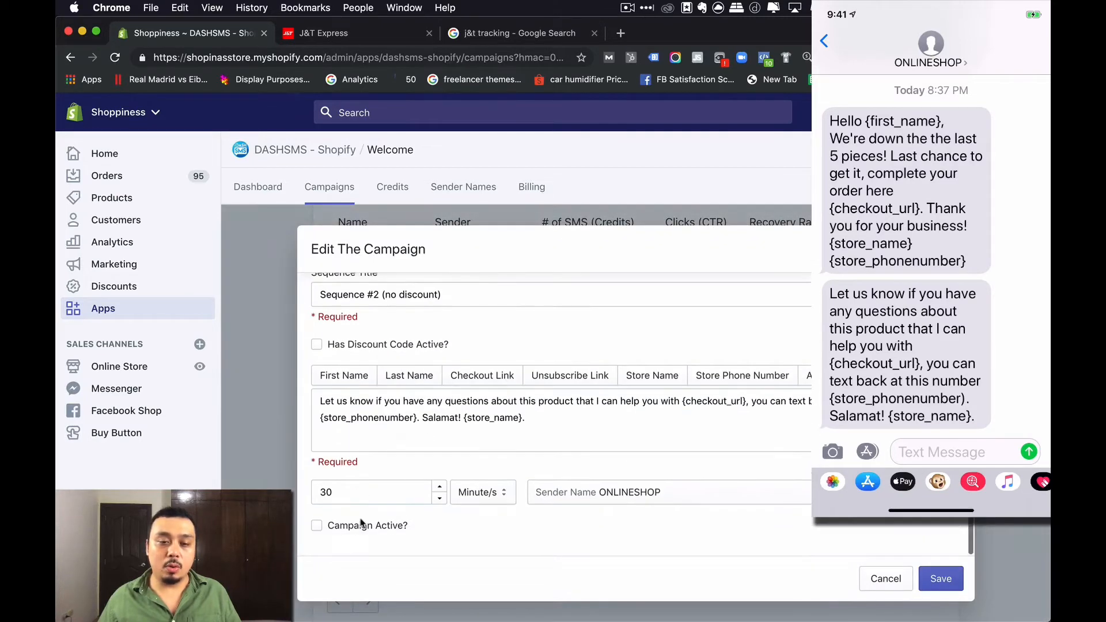
pyautogui.click(349, 531)
pyautogui.click(940, 579)
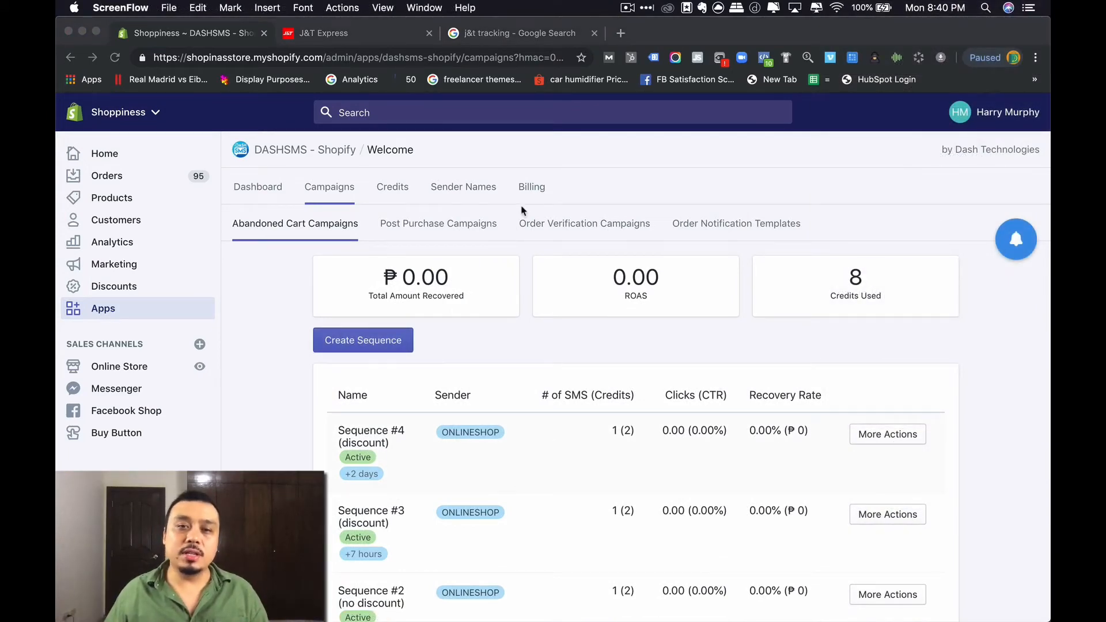
# - On the Billing page, review the disabled auto billing notice and 1,000-credit reload, then go to Credits
pyautogui.click(535, 195)
pyautogui.click(533, 188)
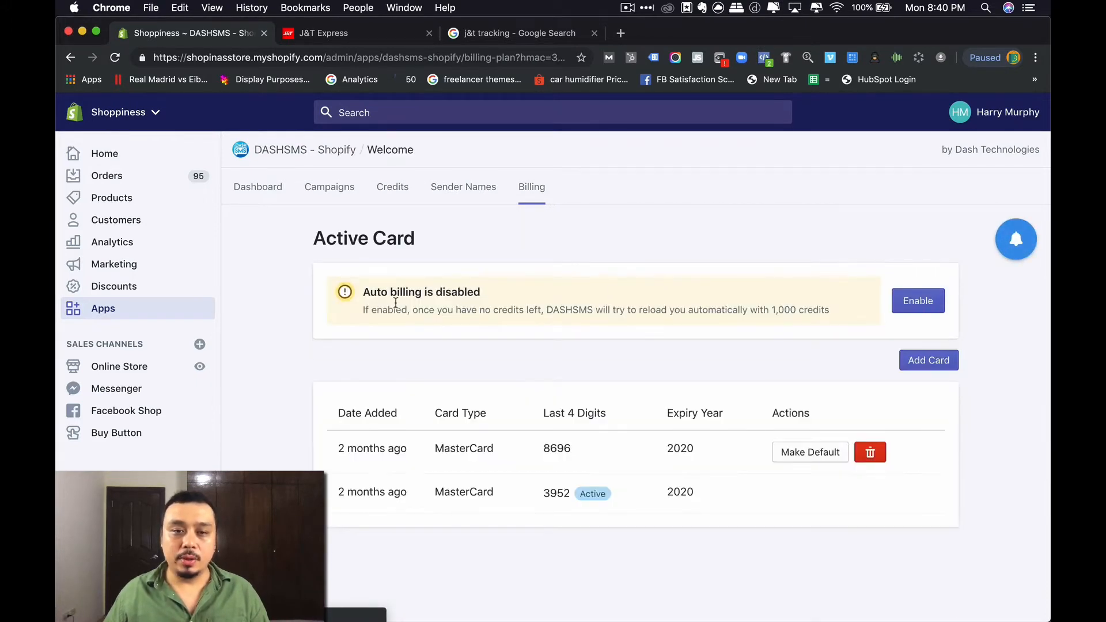
pyautogui.moveTo(369, 292); pyautogui.dragTo(472, 292)
pyautogui.moveTo(376, 310); pyautogui.dragTo(555, 311)
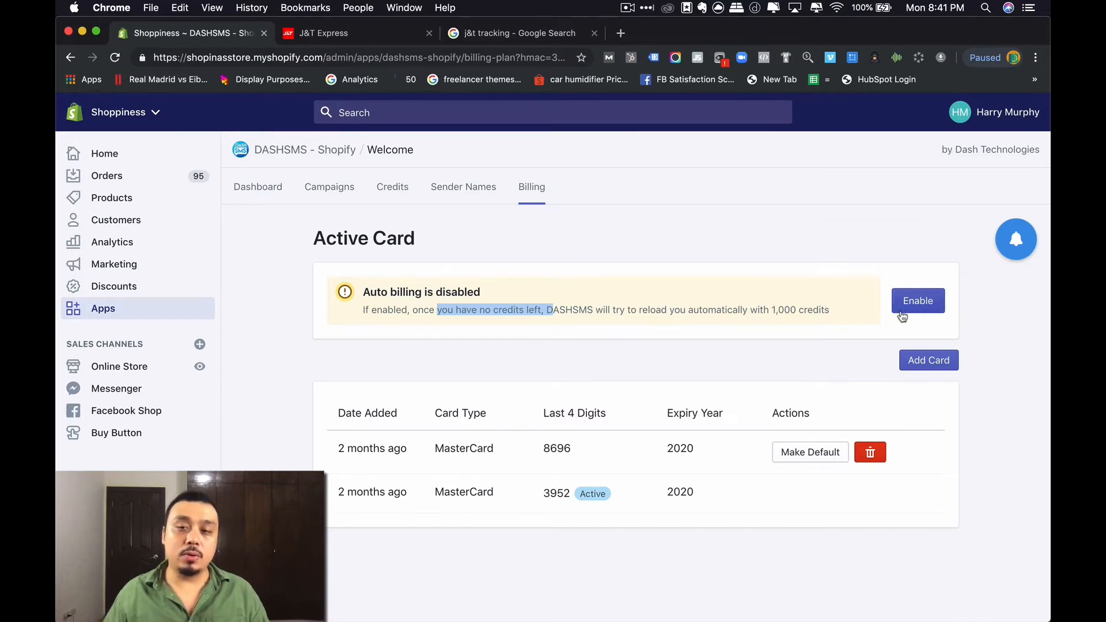
pyautogui.click(956, 318)
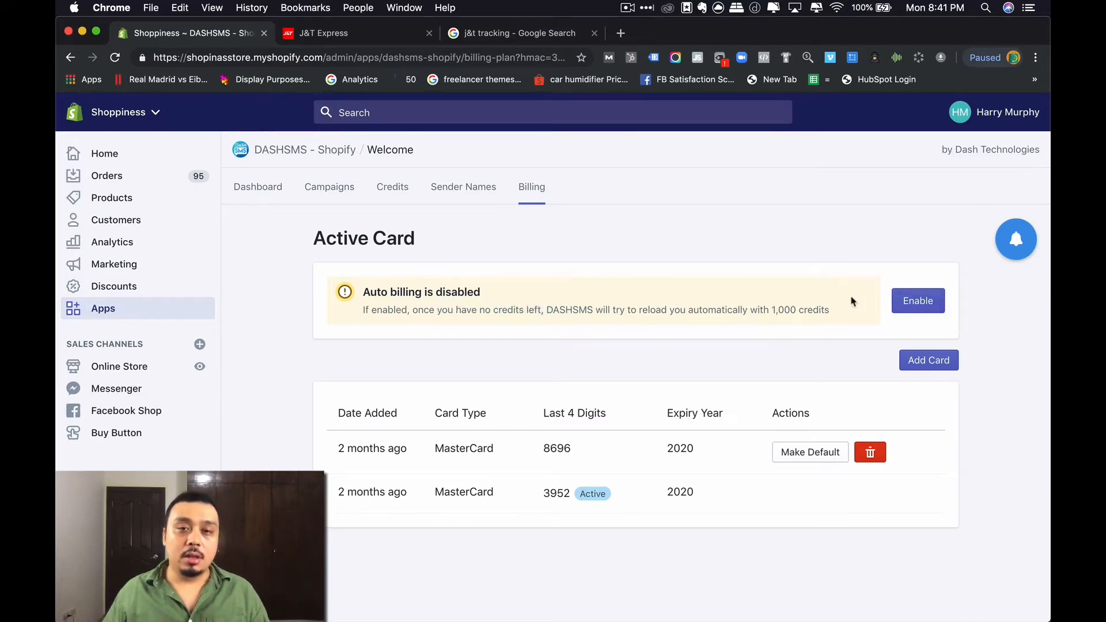
pyautogui.moveTo(776, 310); pyautogui.dragTo(790, 310)
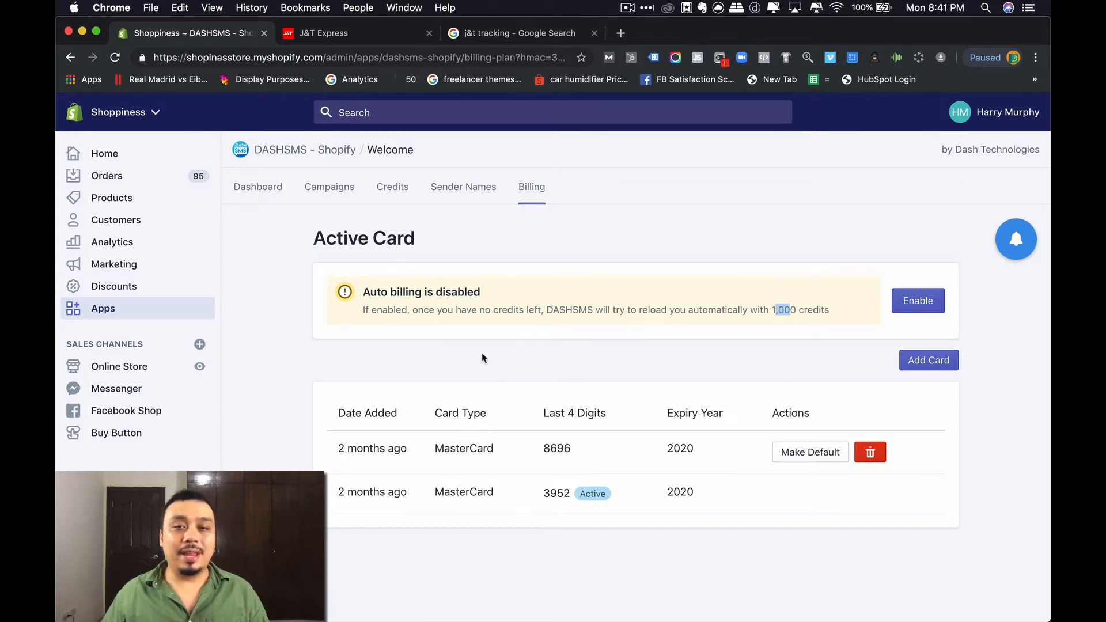
pyautogui.click(385, 188)
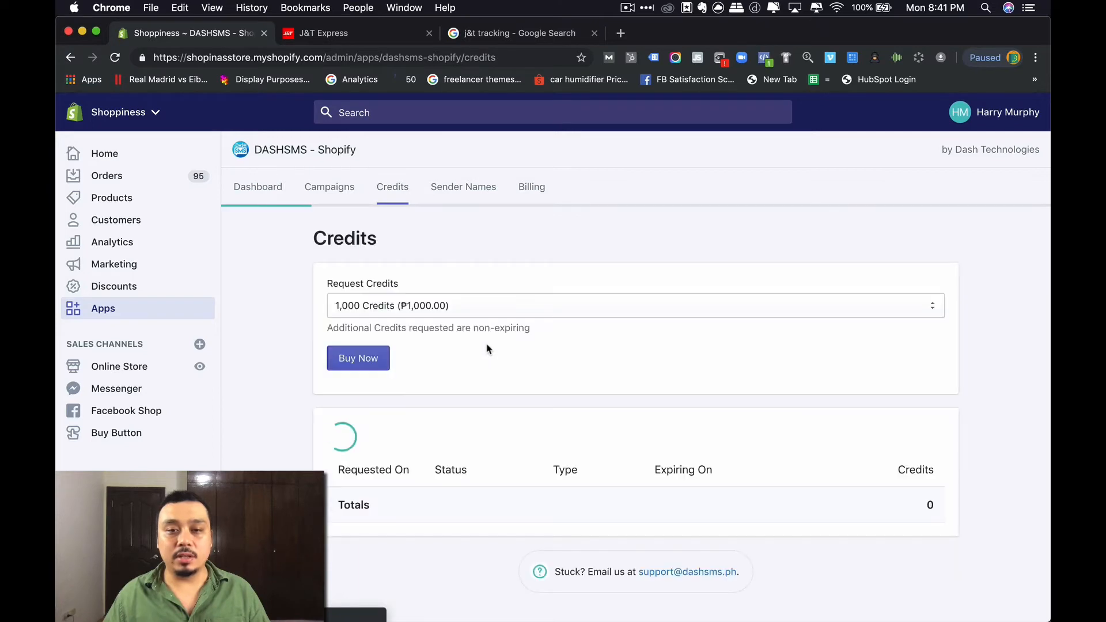
# - View the Request Credits top-up amounts, then go back to the Billing page
pyautogui.click(478, 306)
pyautogui.click(530, 189)
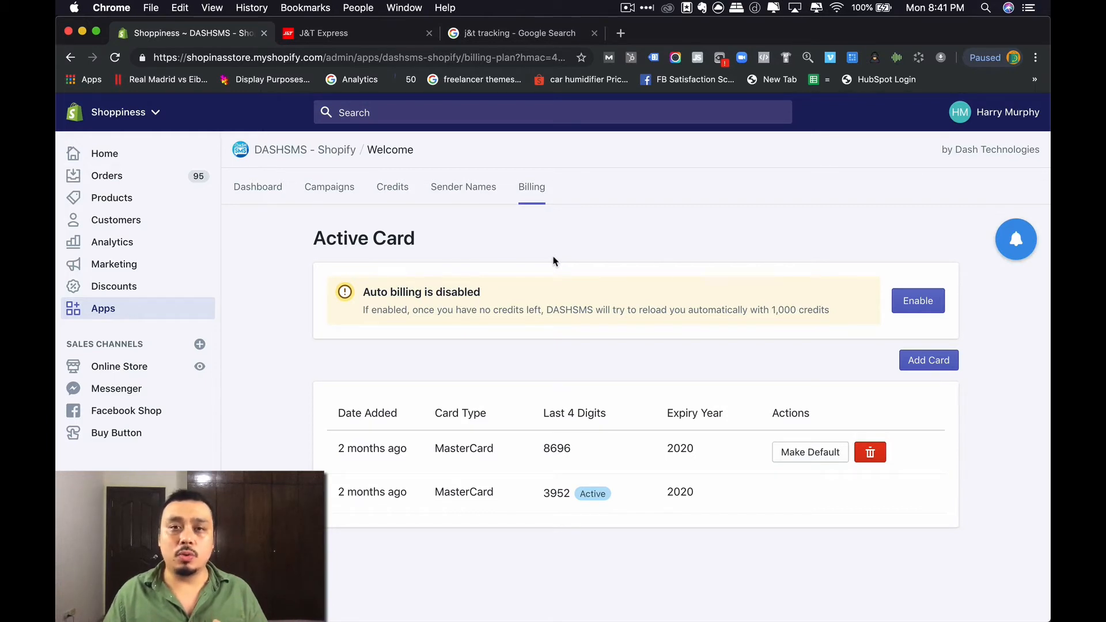
# - Turn on auto billing using Enable in the billing notice
pyautogui.click(928, 310)
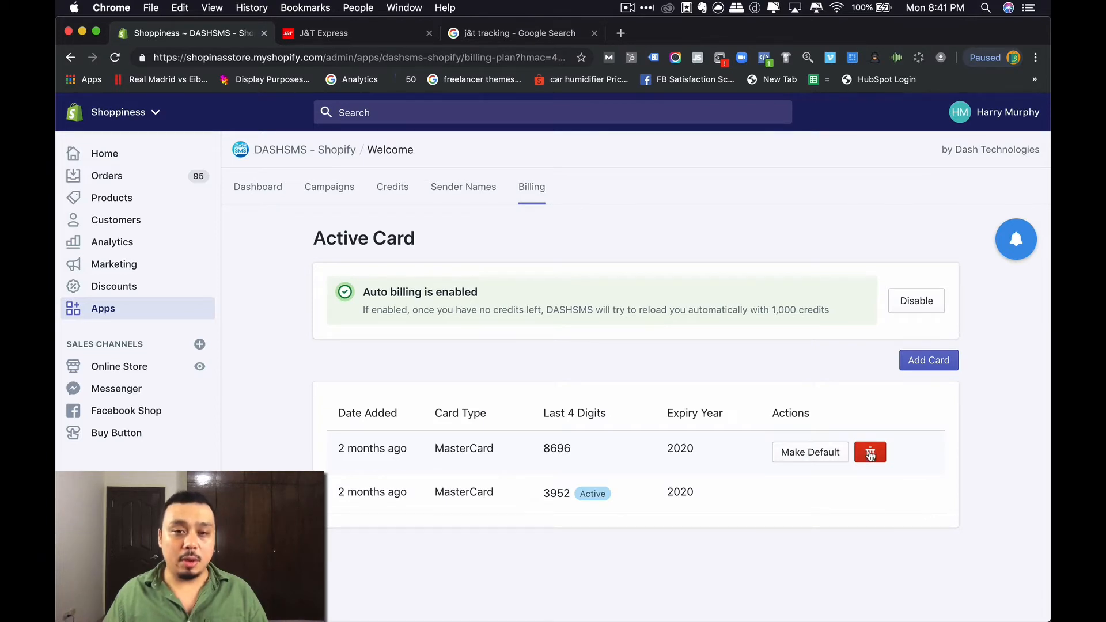
pyautogui.click(919, 307)
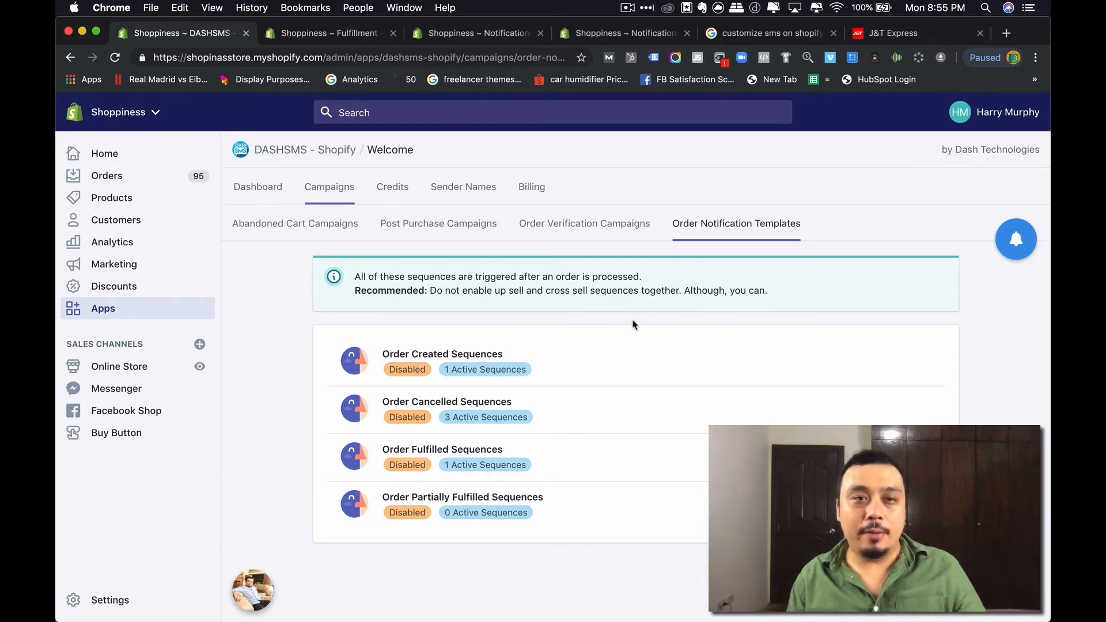
# - Reload the scarf order's fulfillment page and enter the tracking number
pyautogui.click(343, 36)
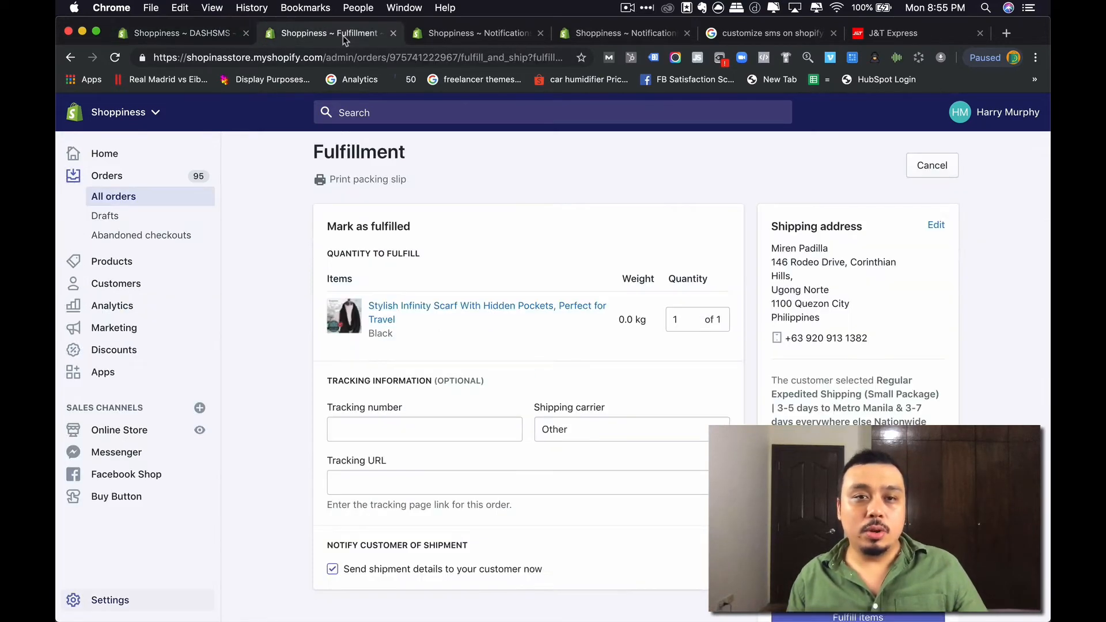
pyautogui.scroll(-2, 386, 288)
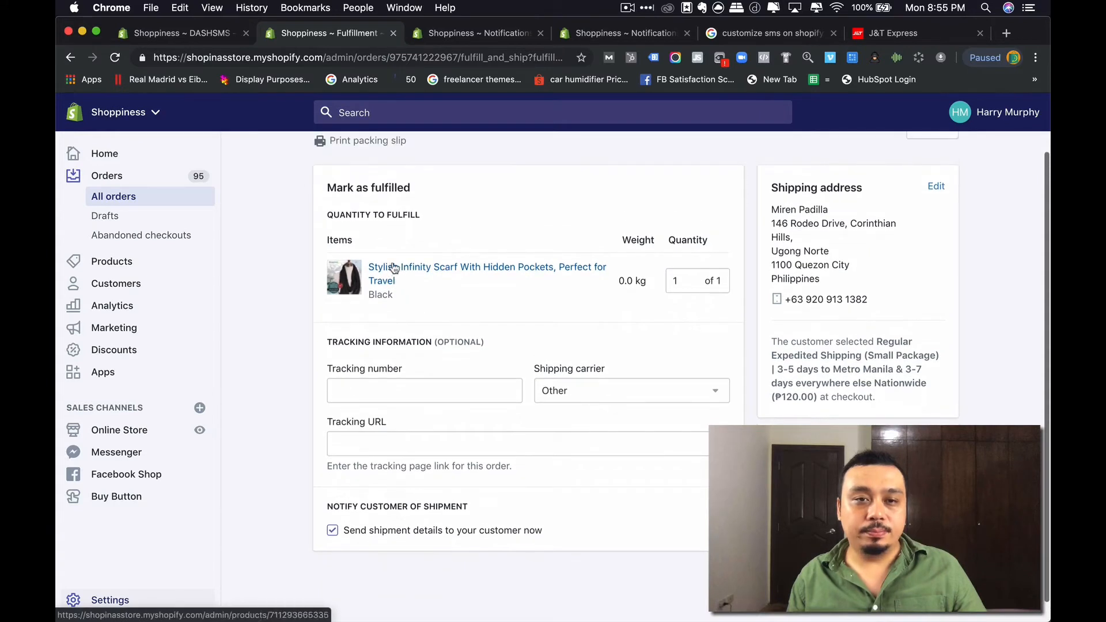
pyautogui.press('super+r')
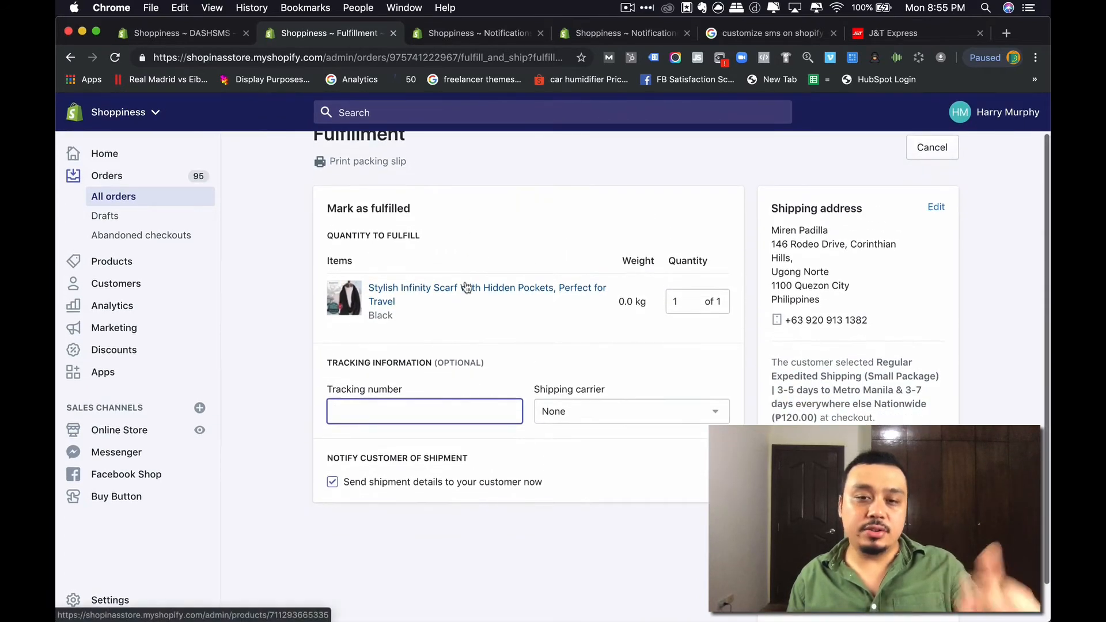
pyautogui.scroll(-1, 468, 286)
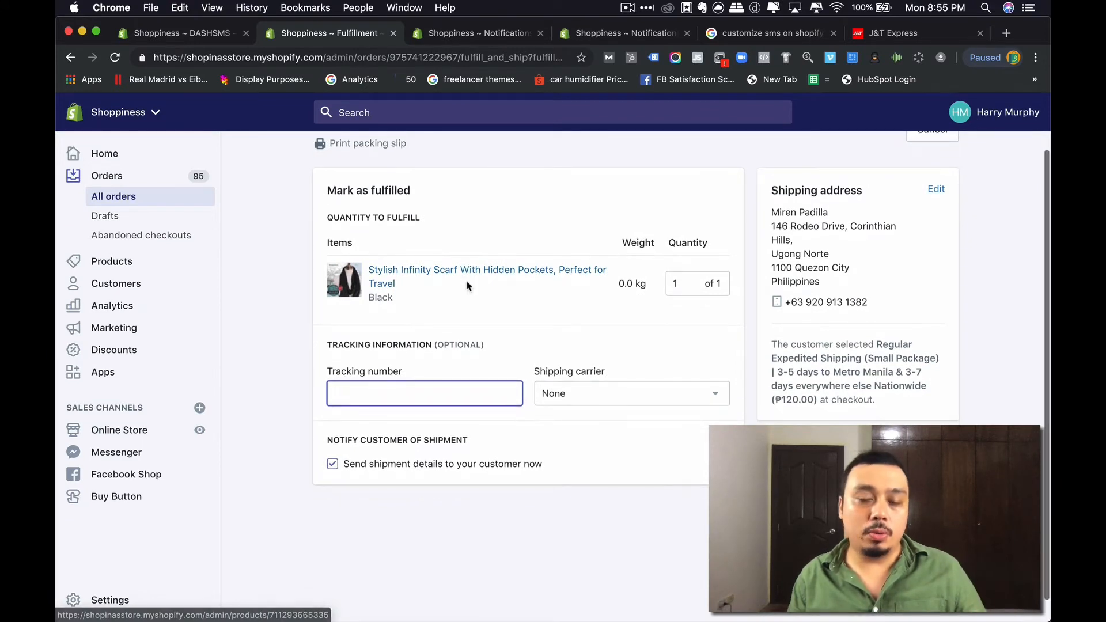
pyautogui.scroll(1, 461, 289)
pyautogui.scroll(1, 464, 288)
pyautogui.scroll(-2, 452, 291)
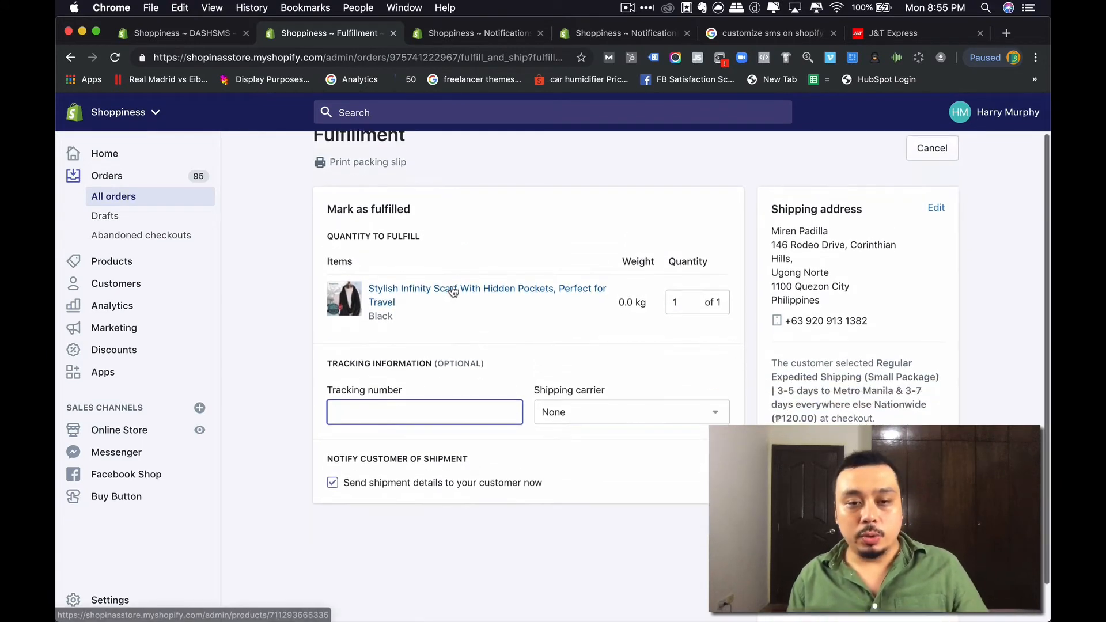
pyautogui.write('435435435435445')
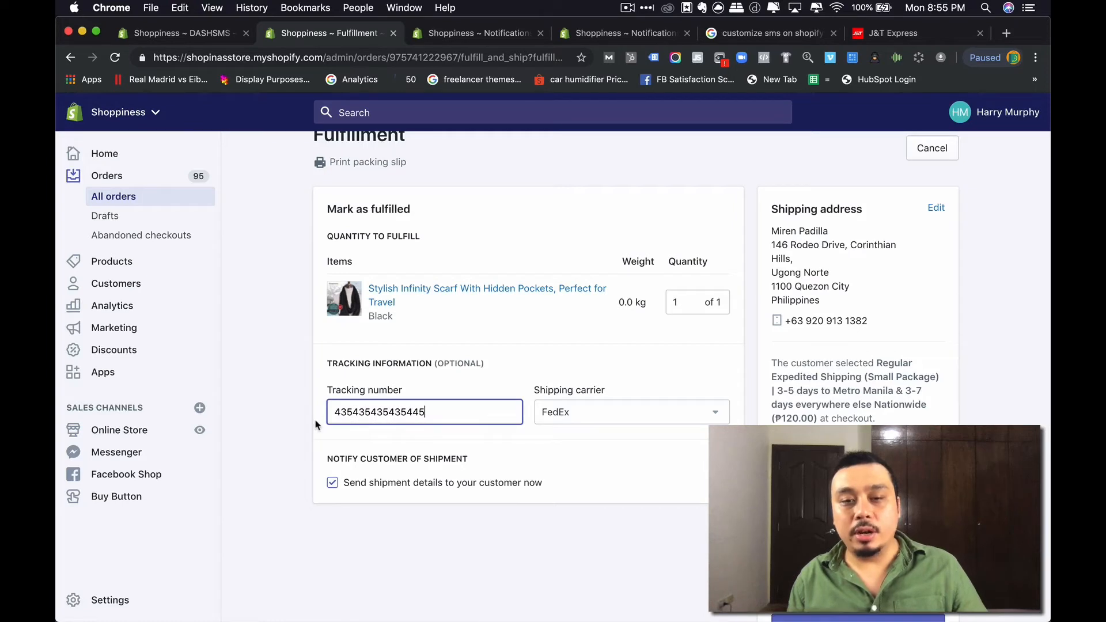
# - Set the shipping carrier to Other, focus Tracking URL, and bring up the J&T Express site
pyautogui.click(617, 413)
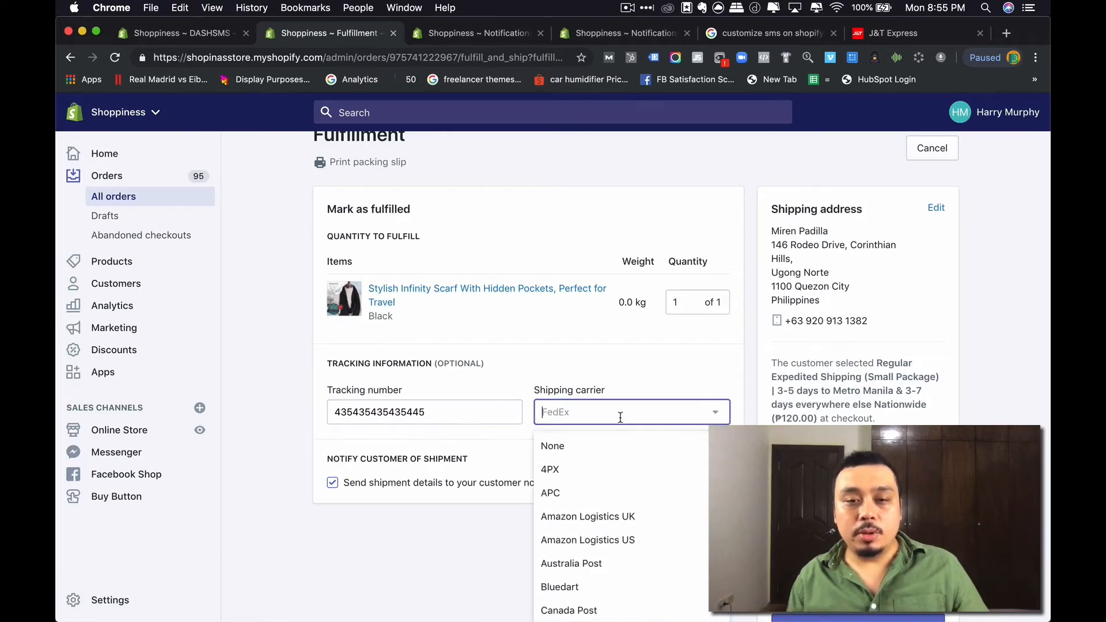
pyautogui.scroll(-15, 625, 463)
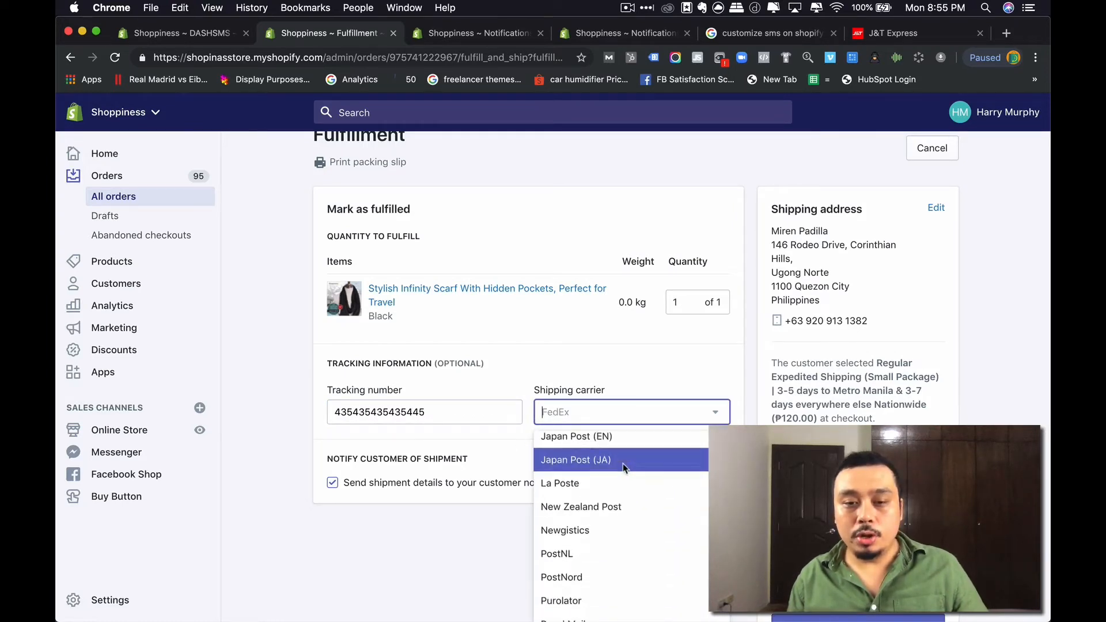
pyautogui.scroll(-2, 541, 507)
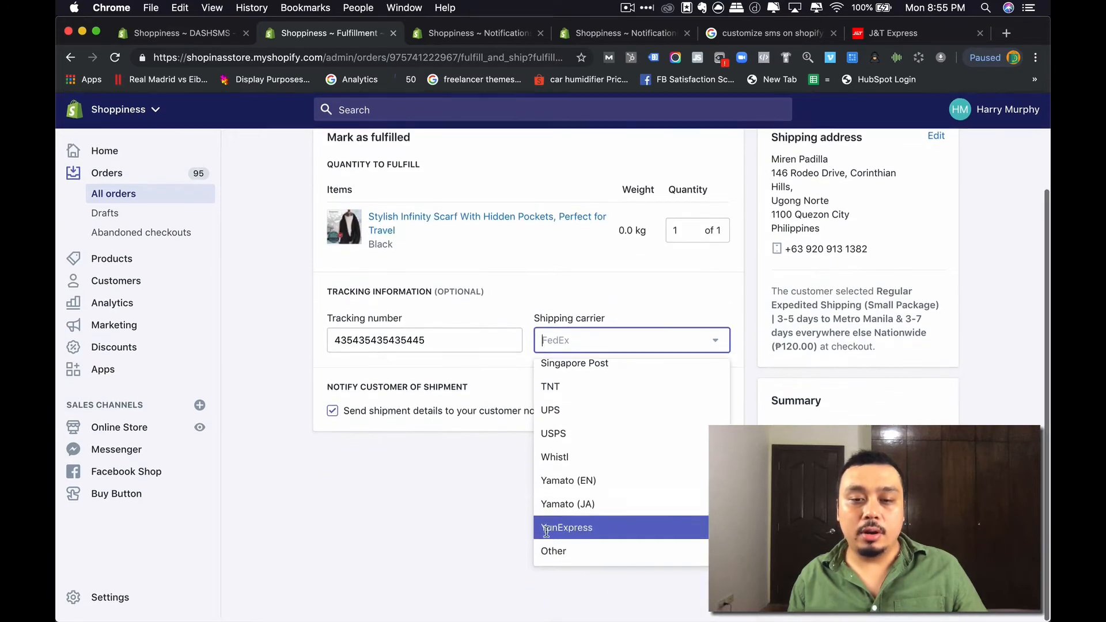
pyautogui.click(554, 553)
pyautogui.click(384, 398)
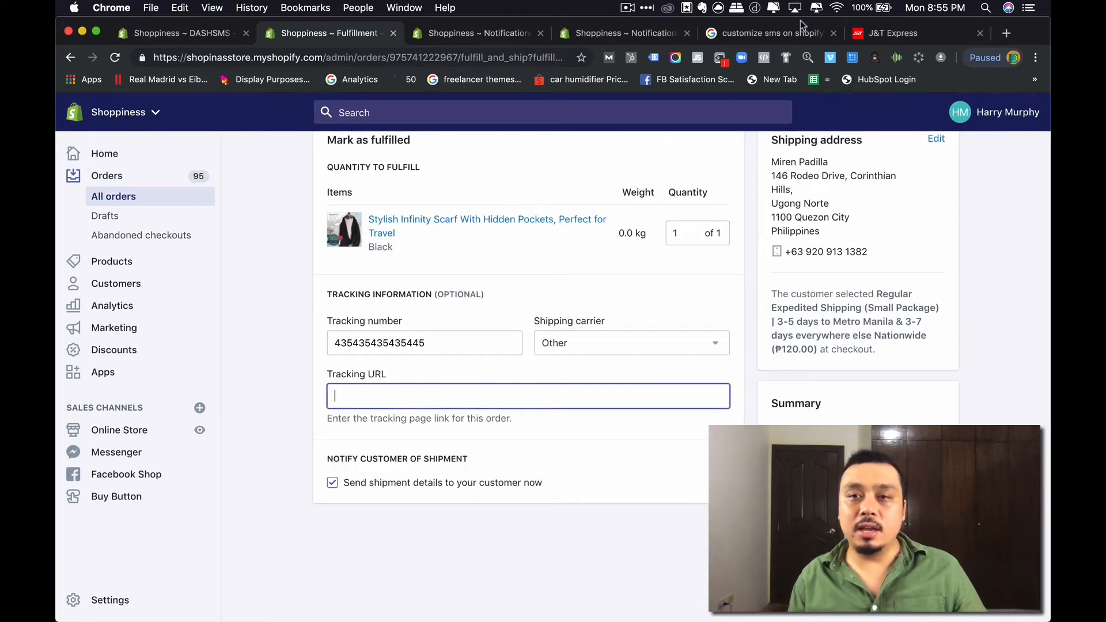
pyautogui.moveTo(890, 35); pyautogui.dragTo(542, 36)
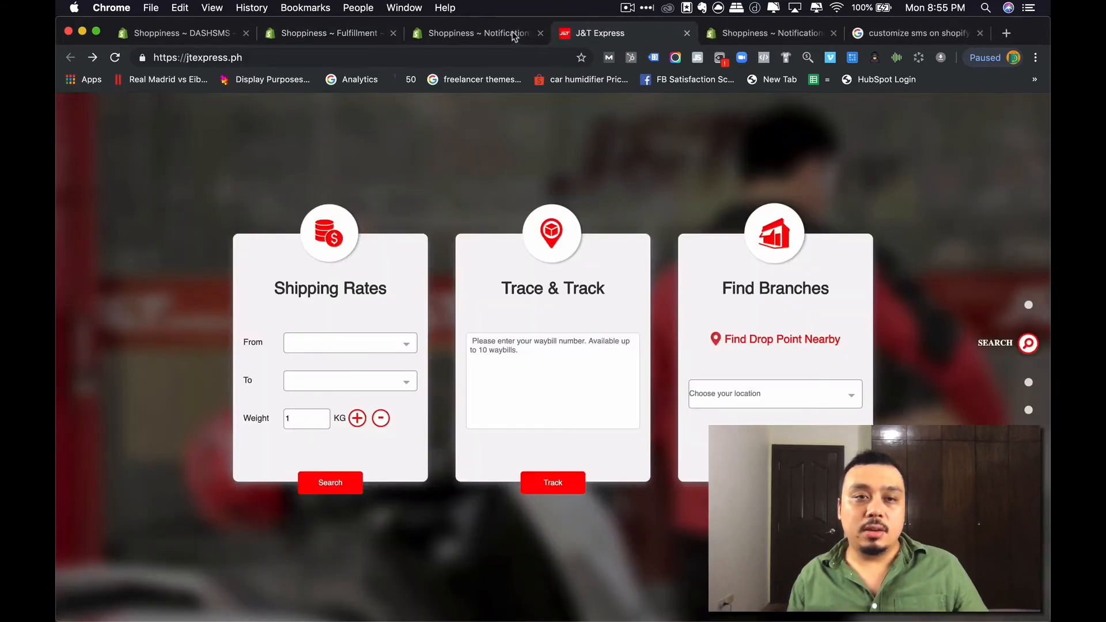
# - Copy the J&T Express site address and paste it as the fulfillment's tracking URL
pyautogui.click(374, 56)
pyautogui.press('super+c')
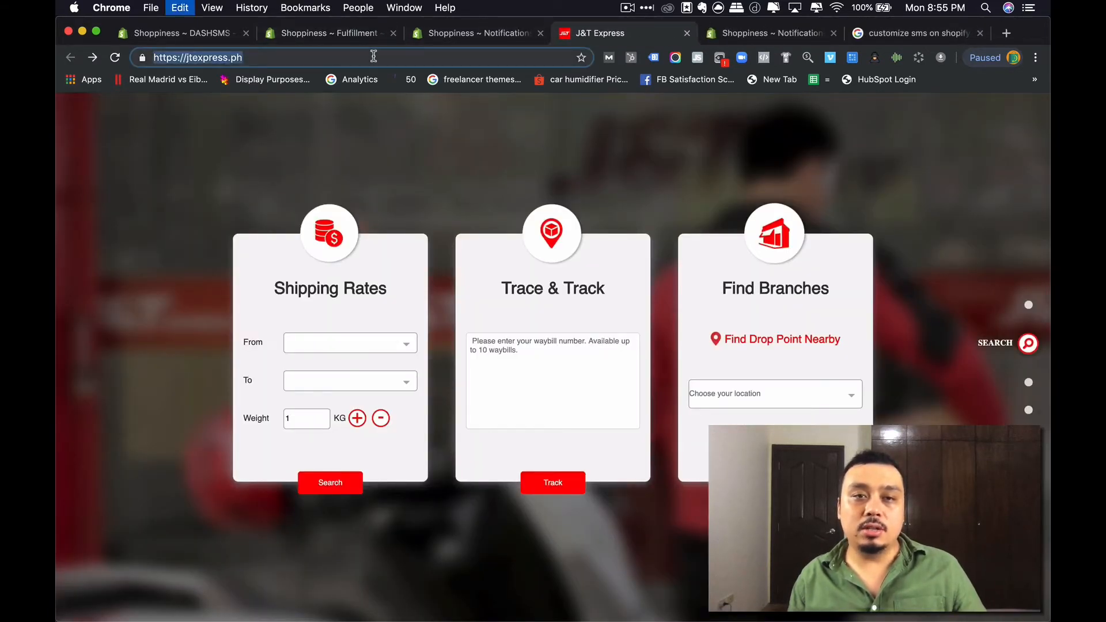
pyautogui.press('super+f')
pyautogui.write('sms')
pyautogui.click(465, 35)
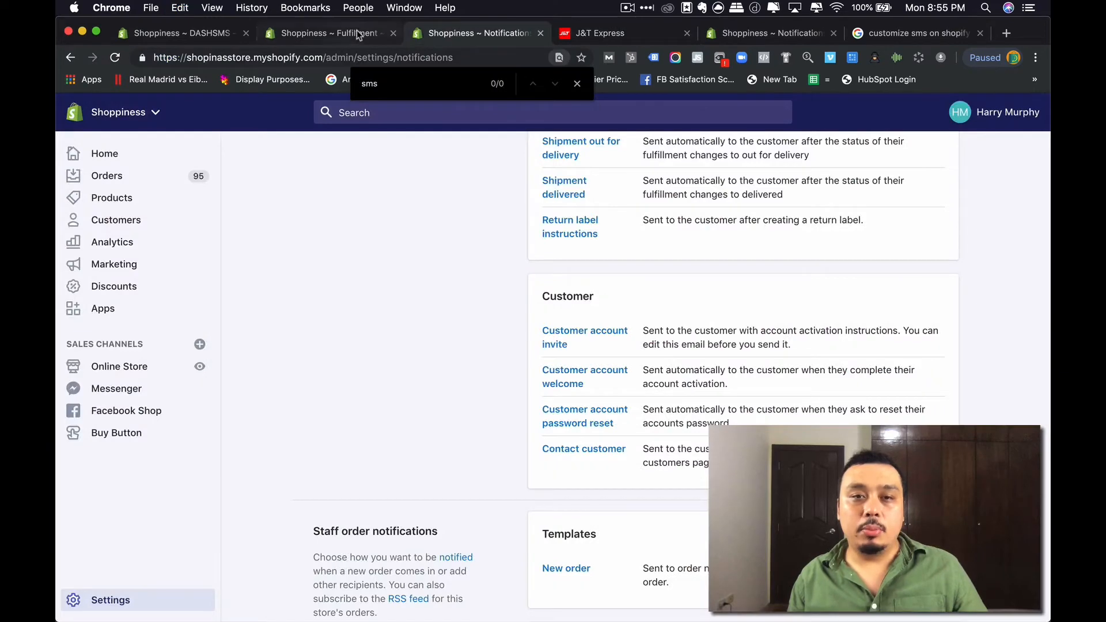
pyautogui.click(357, 33)
pyautogui.press('super+v')
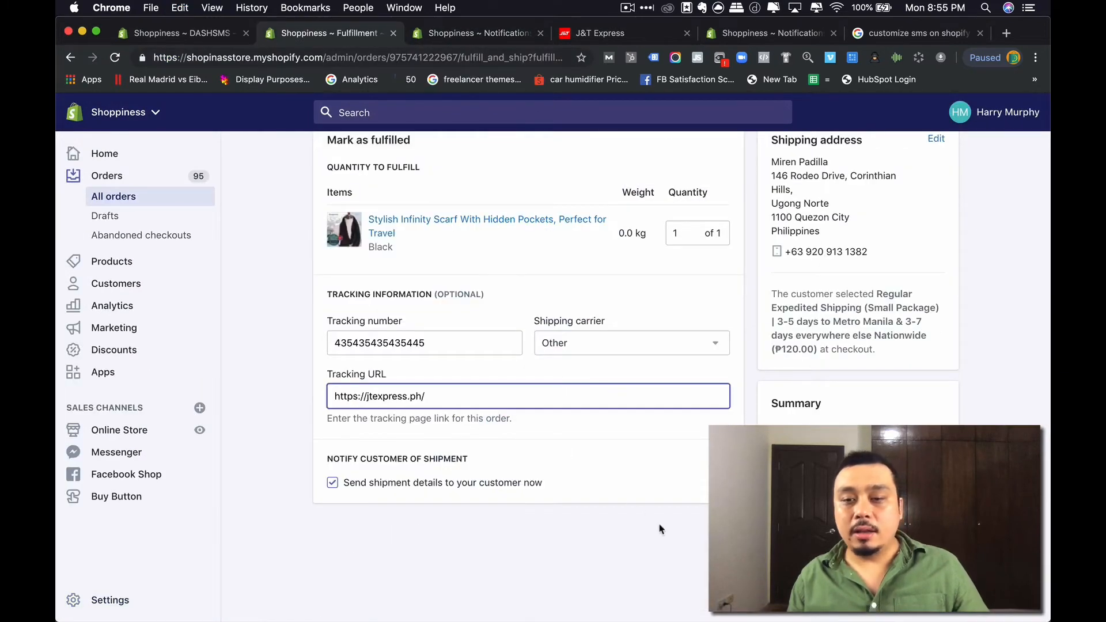
pyautogui.scroll(3, 704, 523)
pyautogui.scroll(-3, 596, 544)
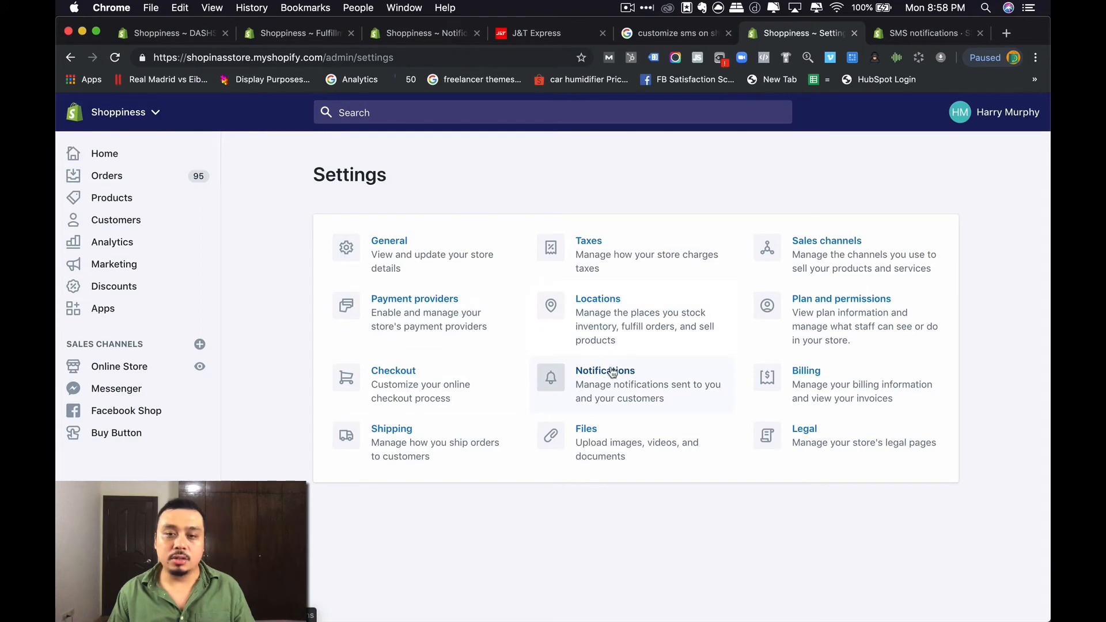
# - Open Shopify's Notifications settings and scroll down to the Shipping confirmation template
pyautogui.click(614, 396)
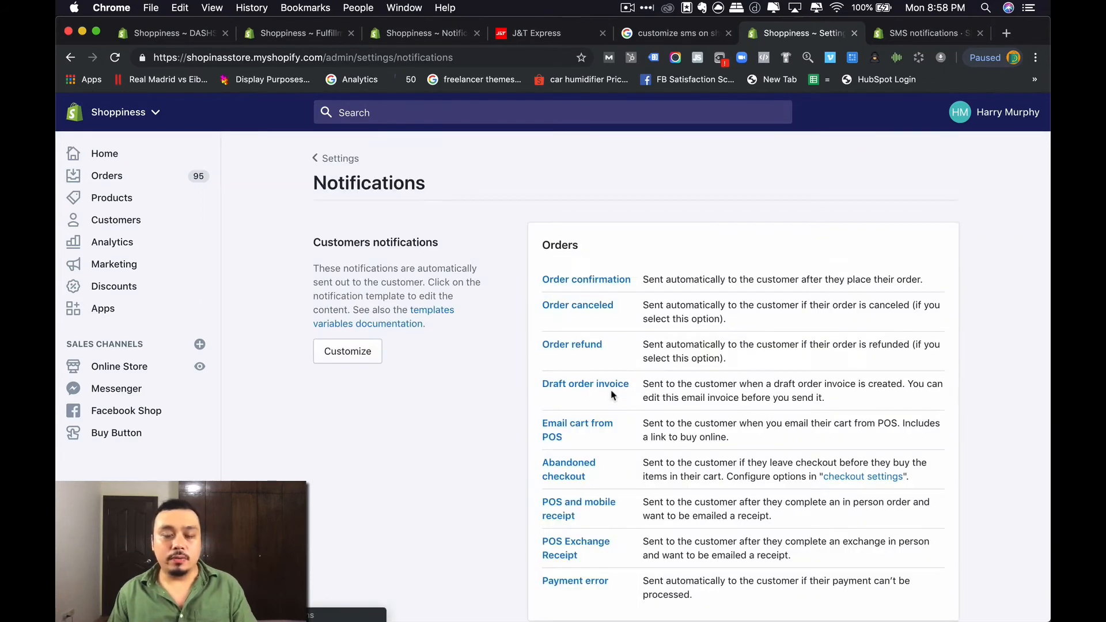
pyautogui.scroll(-3, 611, 395)
pyautogui.scroll(2, 606, 394)
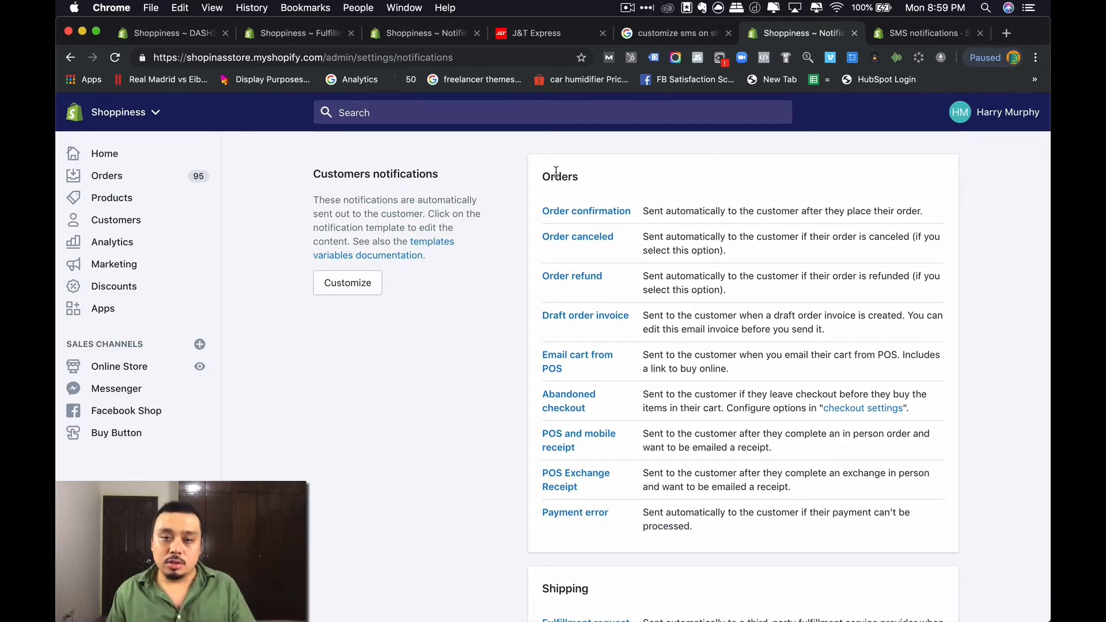
pyautogui.scroll(-2, 564, 250)
pyautogui.scroll(-2, 557, 258)
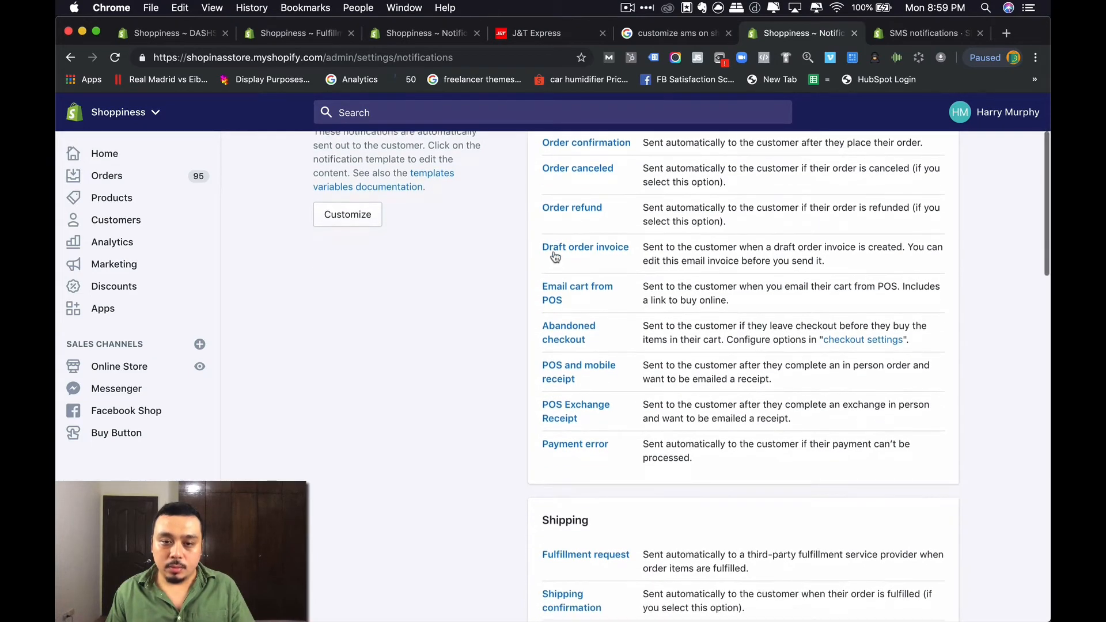
pyautogui.scroll(-10, 554, 256)
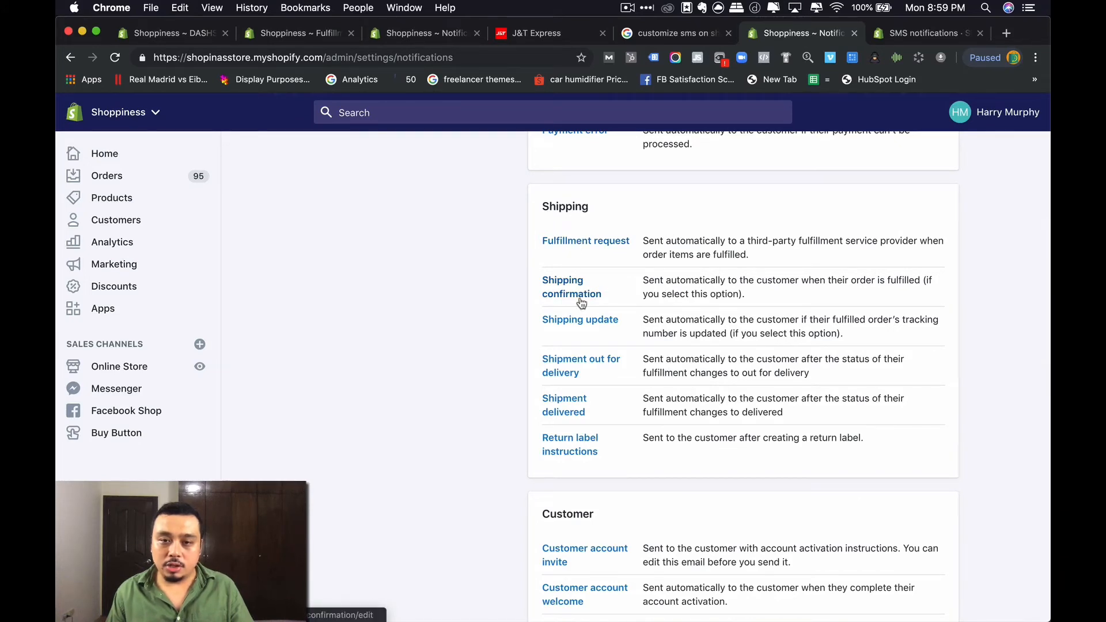
pyautogui.moveTo(660, 292); pyautogui.dragTo(804, 283)
pyautogui.click(806, 291)
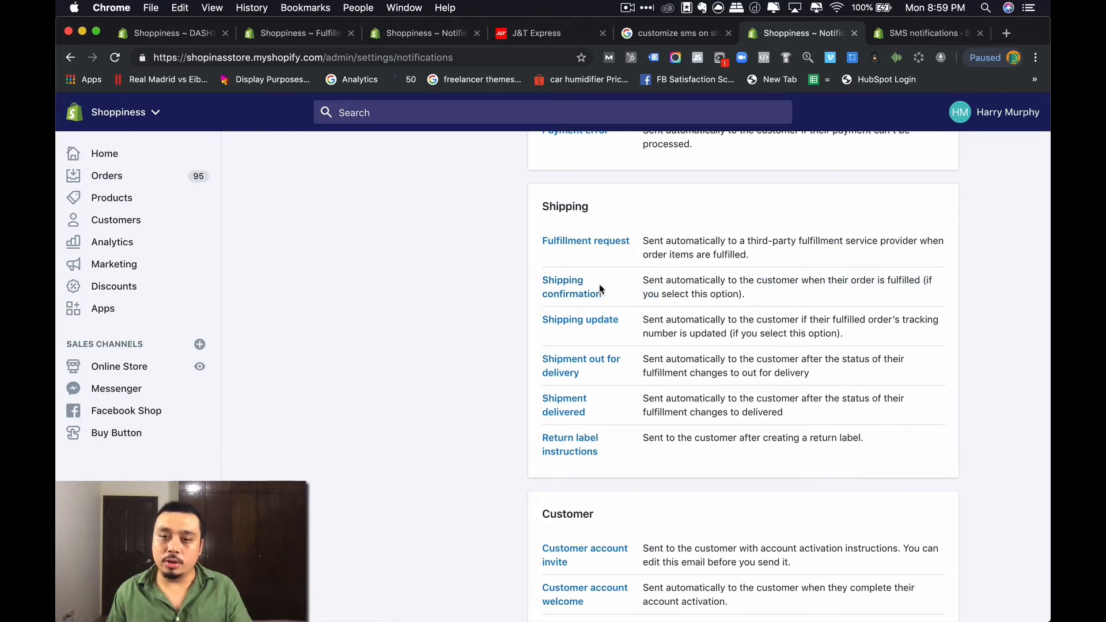
# - Open the Shipping confirmation template and switch to its SMS version
pyautogui.click(560, 287)
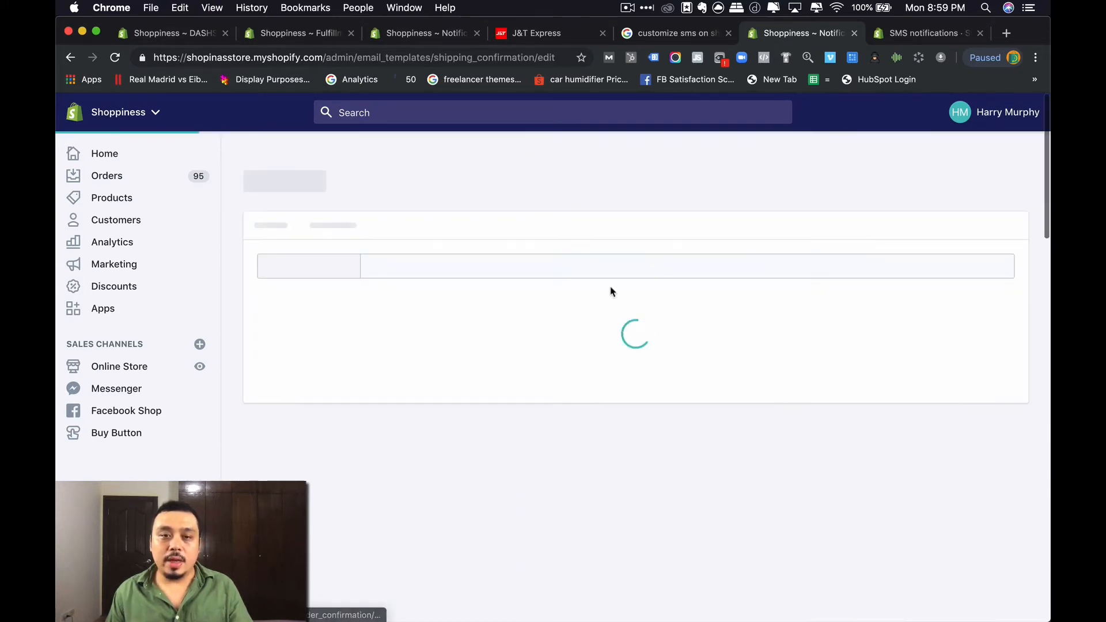
pyautogui.scroll(-3, 607, 291)
pyautogui.scroll(1, 487, 279)
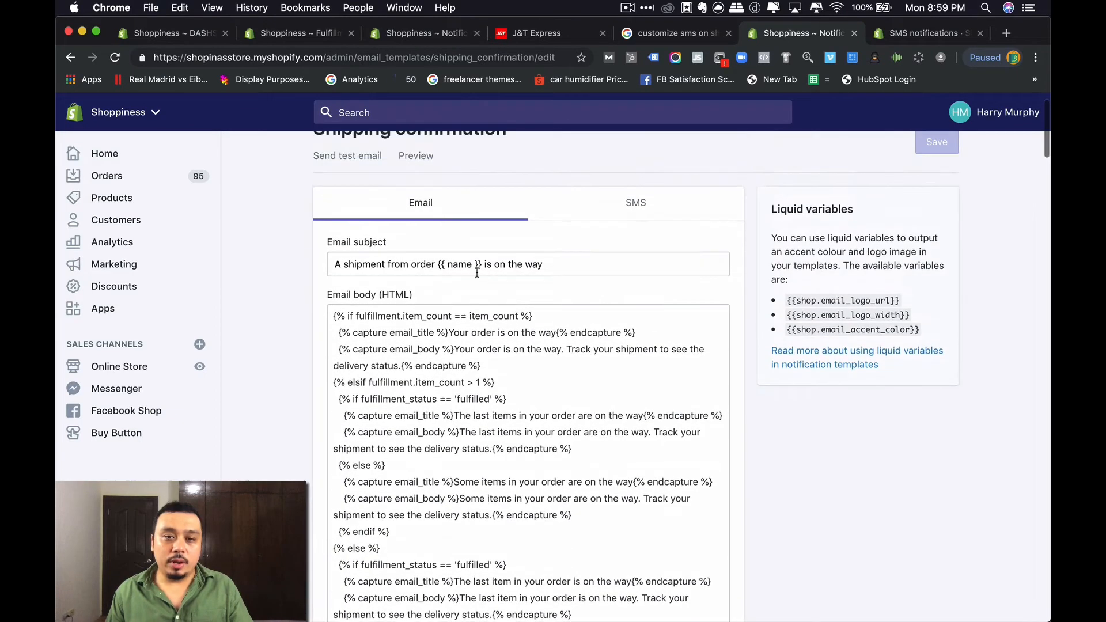
pyautogui.click(671, 218)
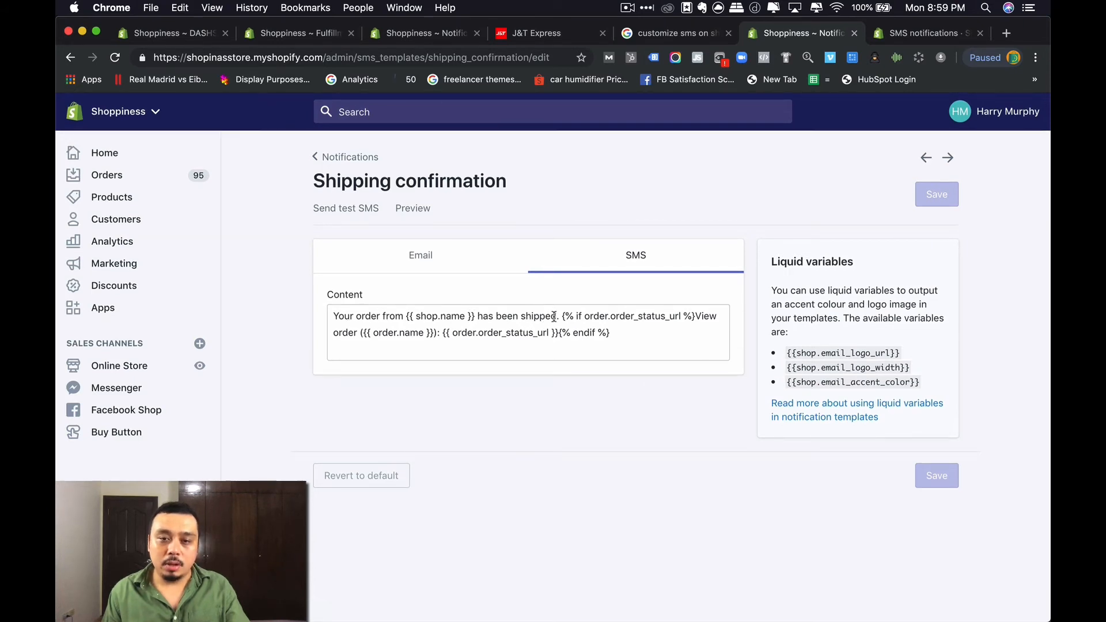
# - Replace the order link with 'You'll receive a secondary text message from our store with the full details in just a moment..'
pyautogui.moveTo(562, 316); pyautogui.dragTo(627, 340)
pyautogui.write('You')
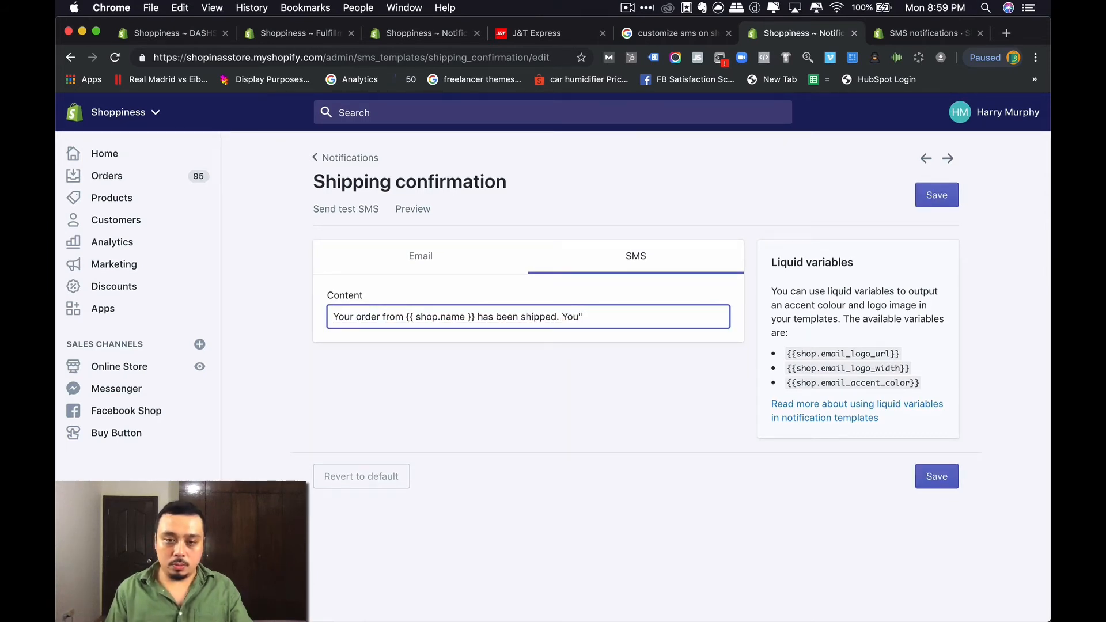
pyautogui.write("'ll re")
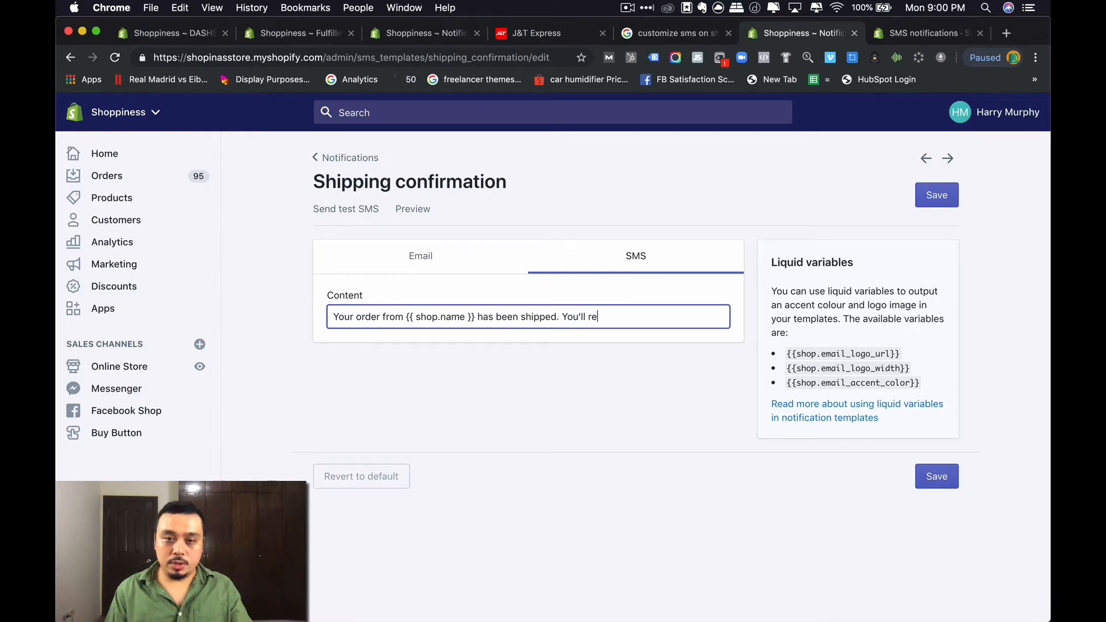
pyautogui.write('ceive a secondary email')
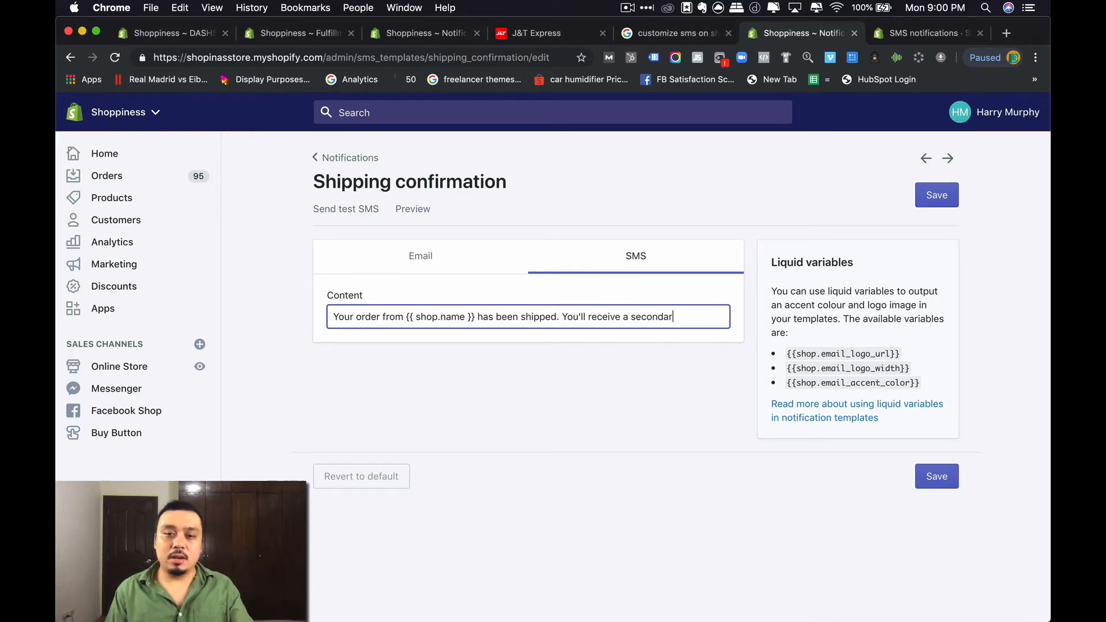
pyautogui.press('BackSpace')
pyautogui.press('BackSpace')
pyautogui.press('BackSpace')
pyautogui.write('text messa')
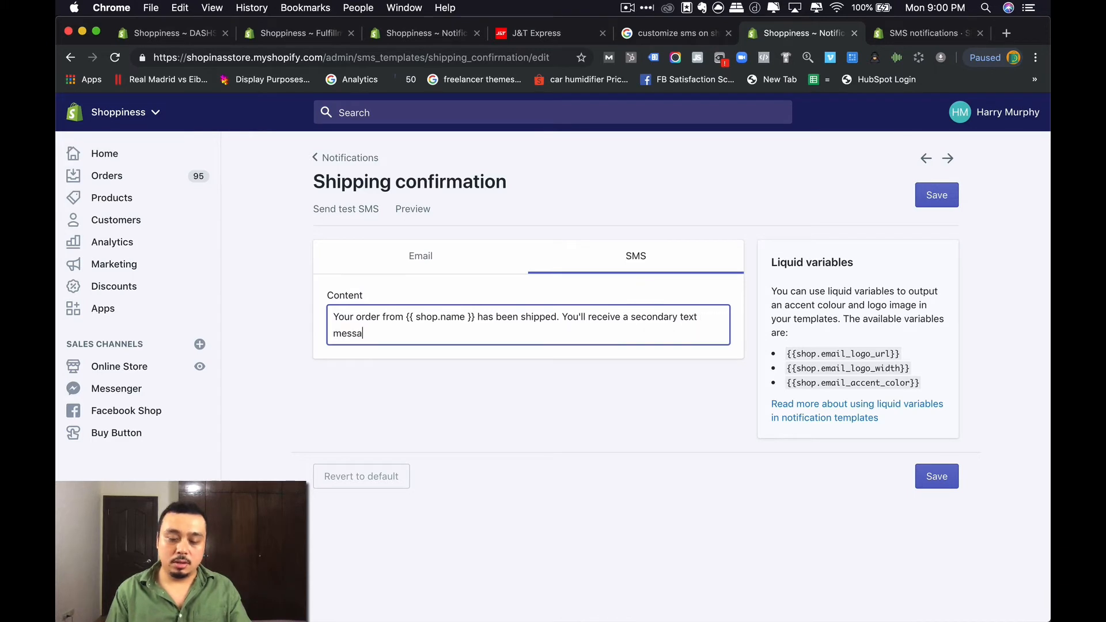
pyautogui.write('ge from our store with the full details in just a moment...')
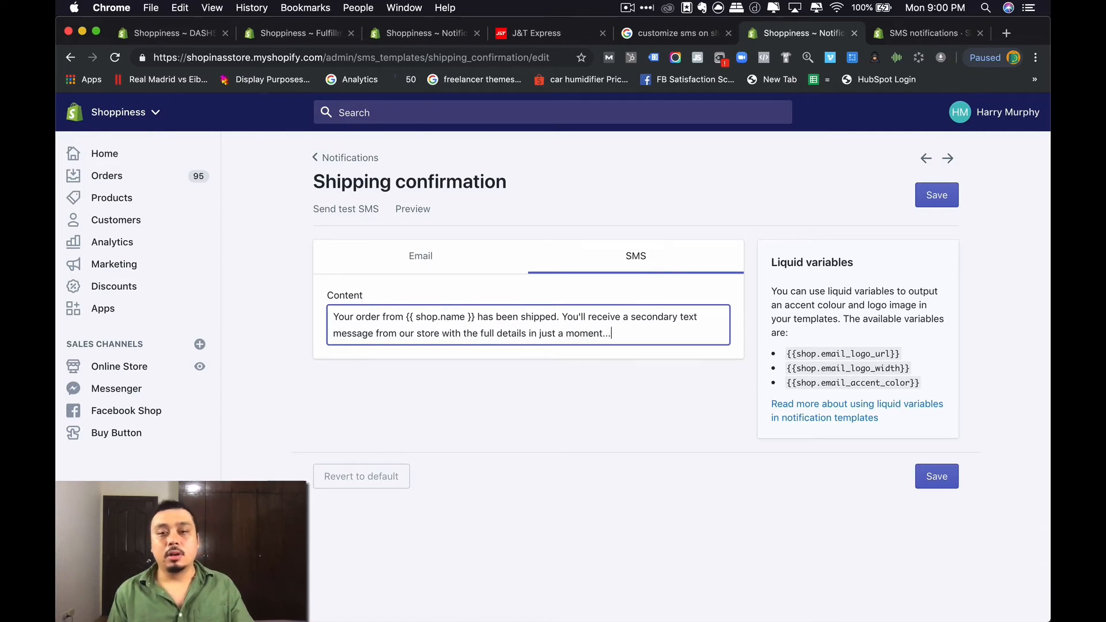
# - Save the Shipping confirmation SMS, confirm the update notification, and return to DASHSMS
pyautogui.click(928, 475)
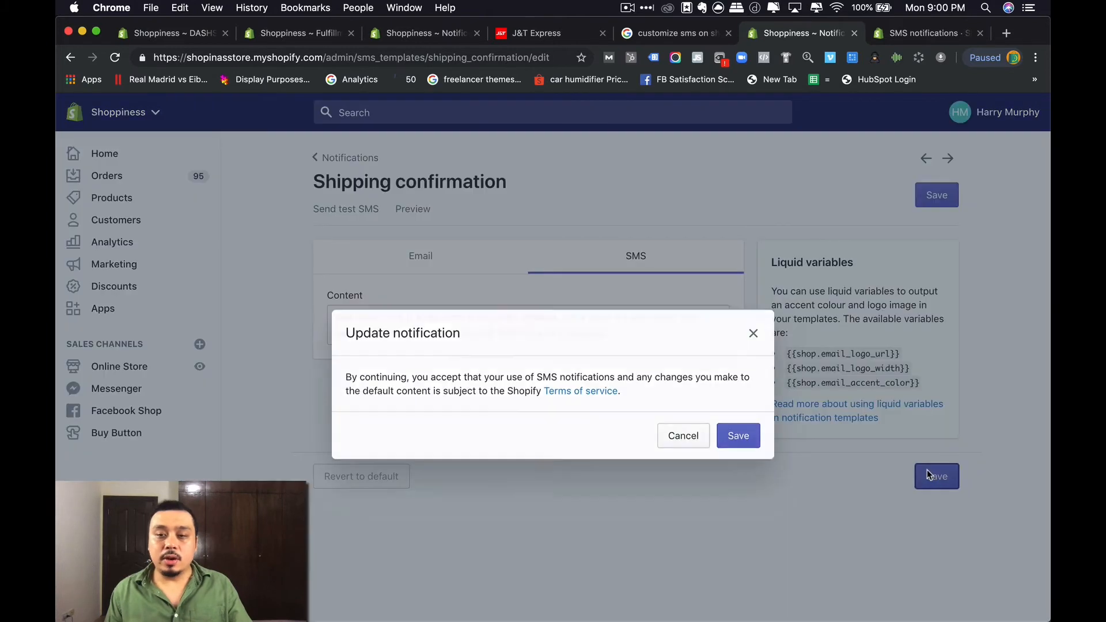
pyautogui.click(740, 428)
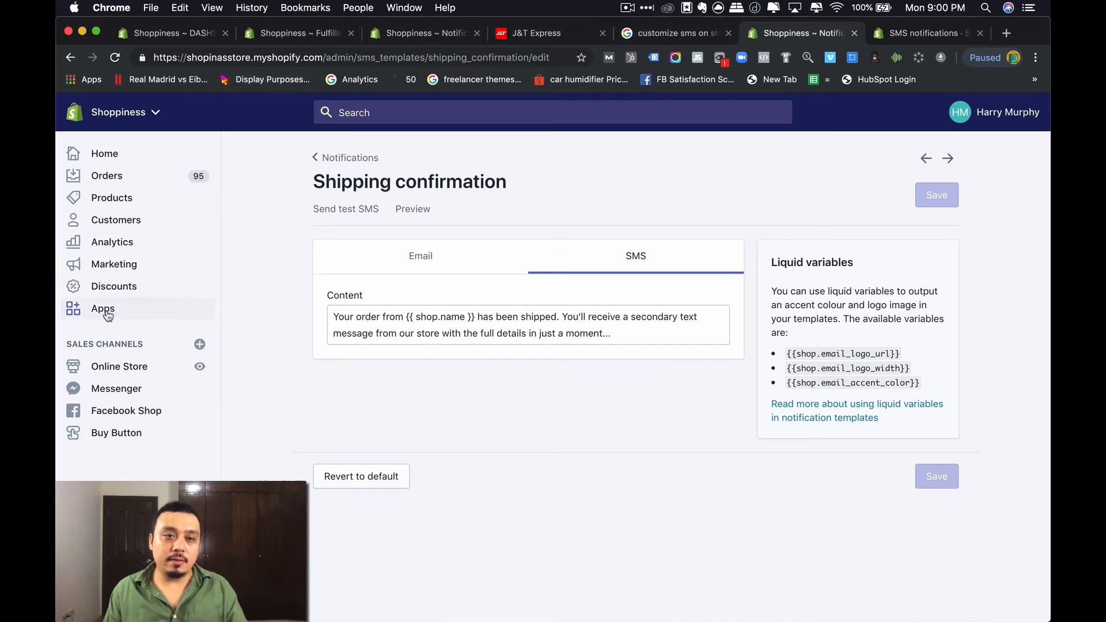
pyautogui.click(181, 41)
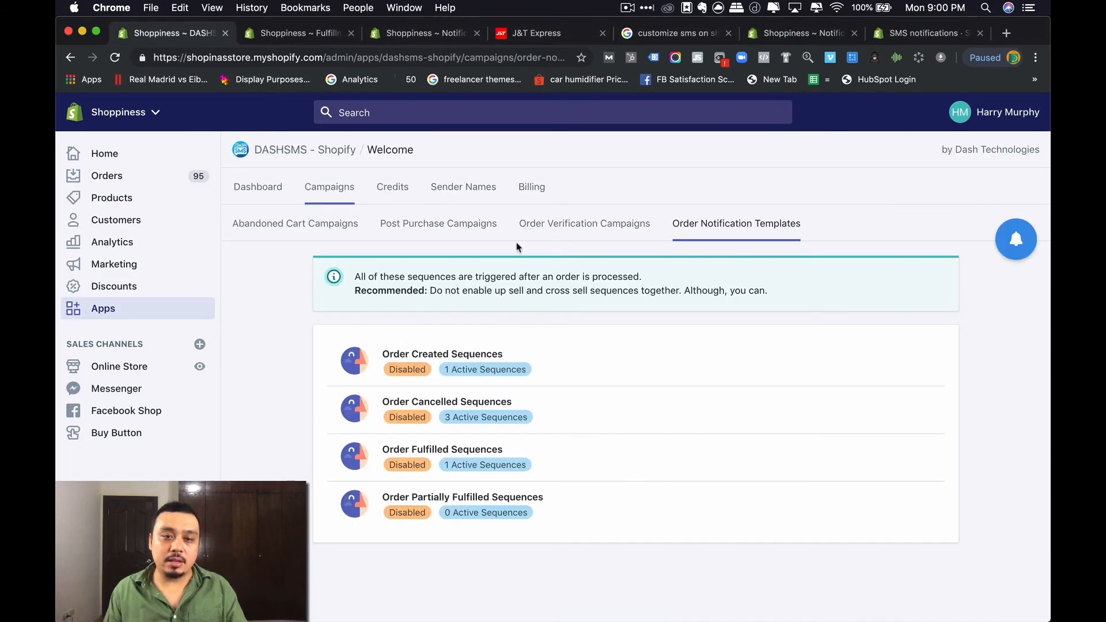
# - Go to Order Fulfilled Sequences and open the No Cancellation Notice sequence's edit form
pyautogui.click(328, 187)
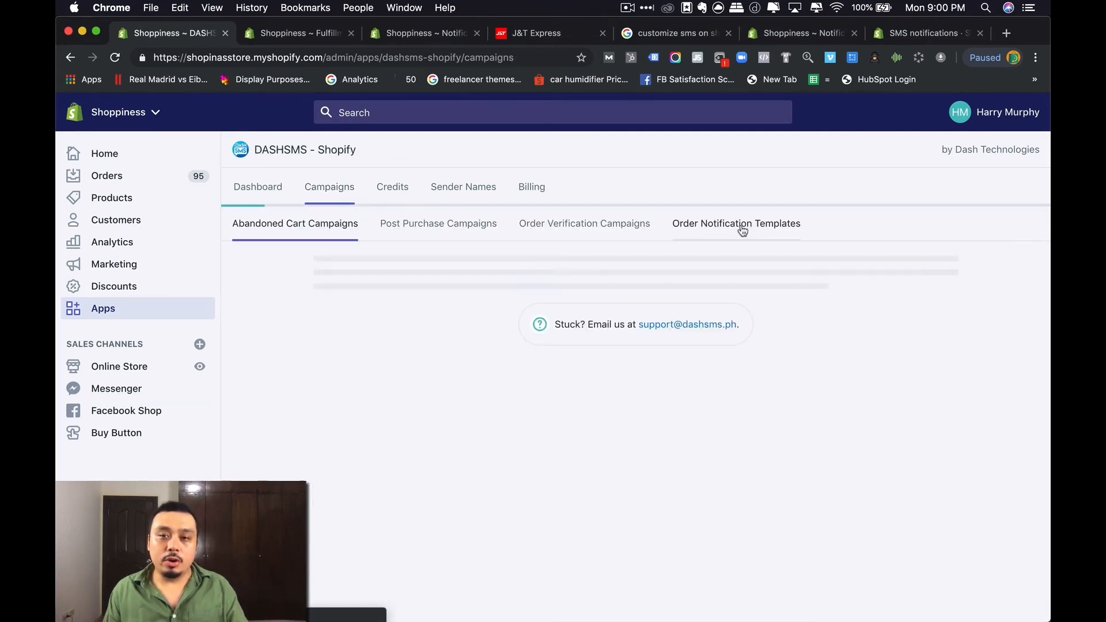
pyautogui.click(747, 231)
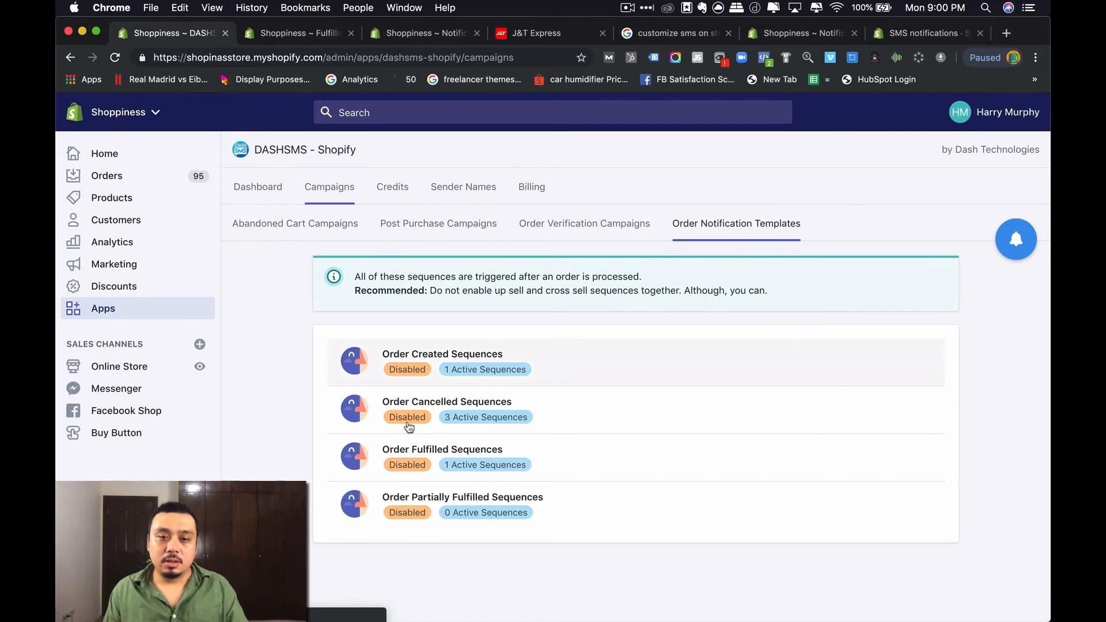
pyautogui.click(575, 463)
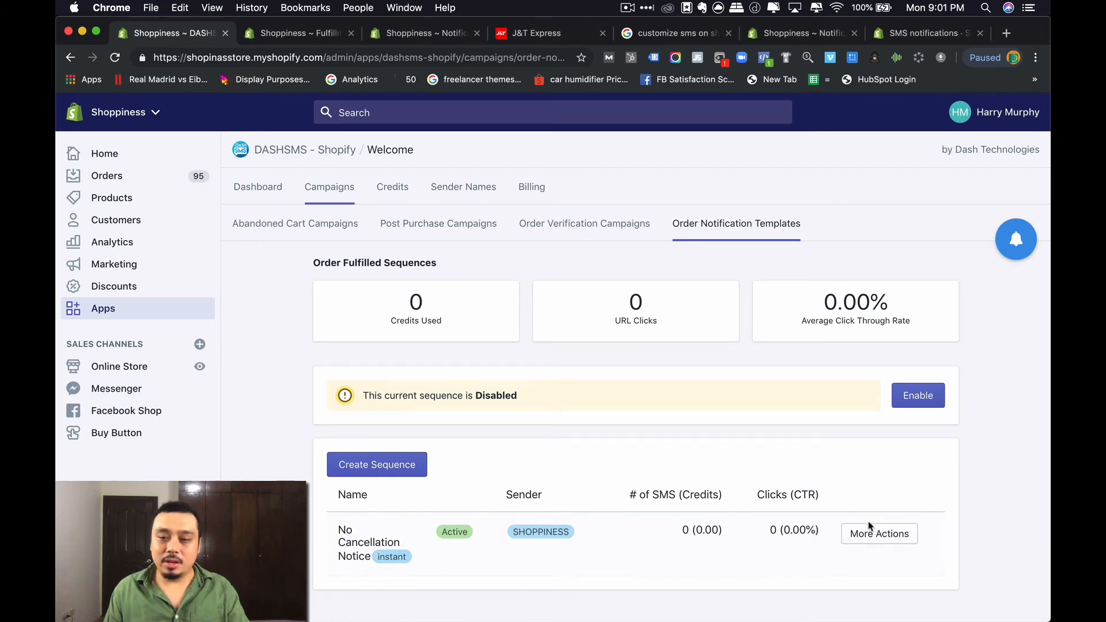
pyautogui.click(897, 544)
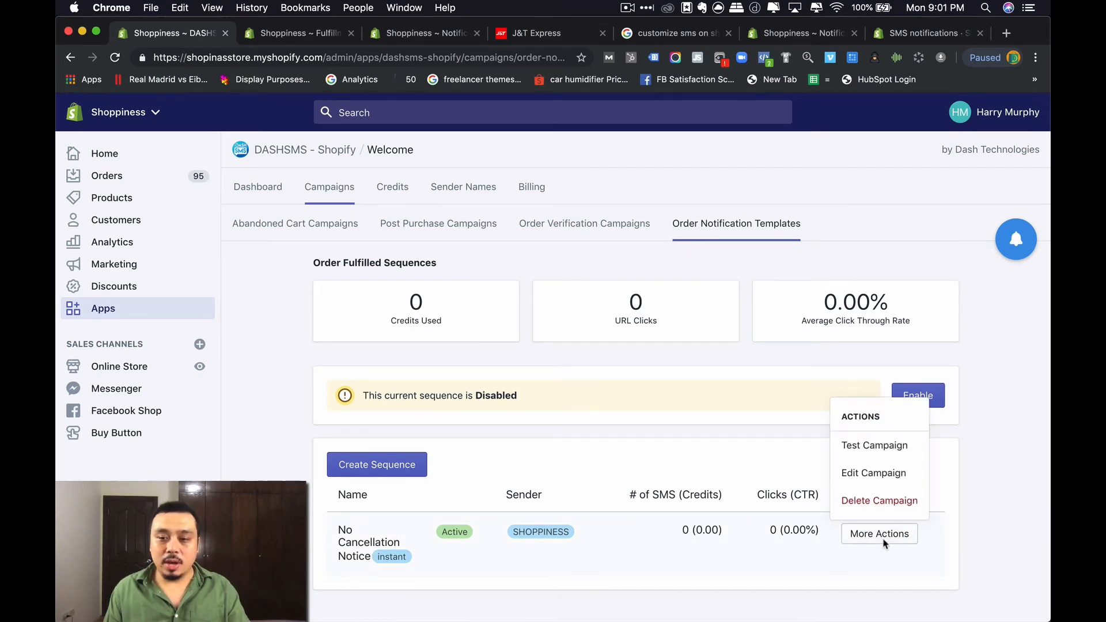
pyautogui.click(873, 478)
pyautogui.moveTo(320, 316); pyautogui.dragTo(417, 323)
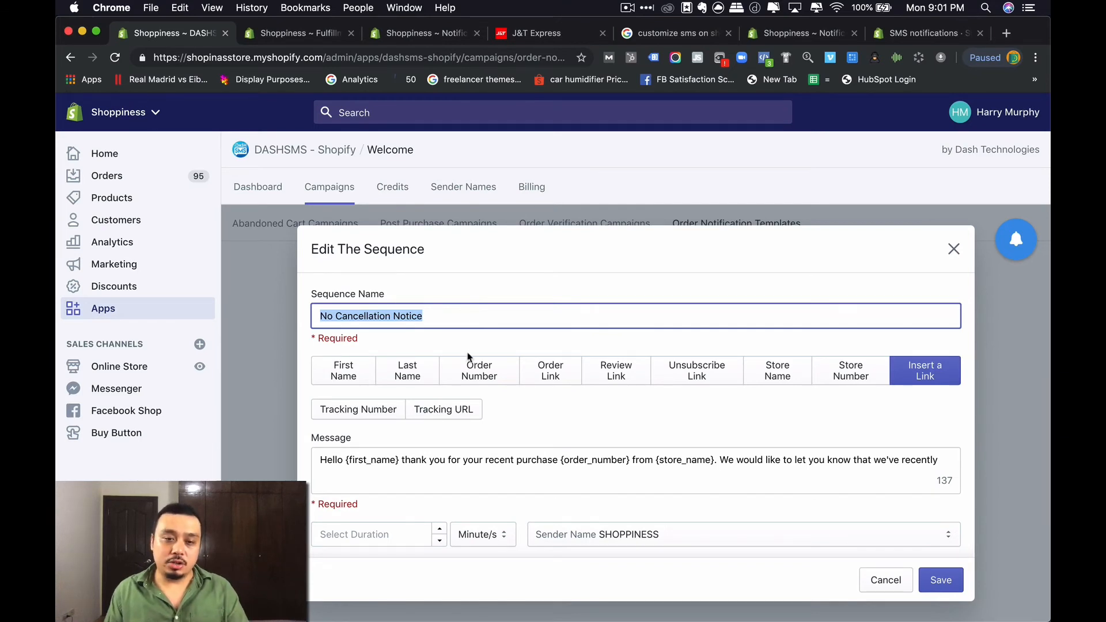
# - Append the {tracking_number} placeholder and 'and you can track your order here' to the message
pyautogui.click(403, 467)
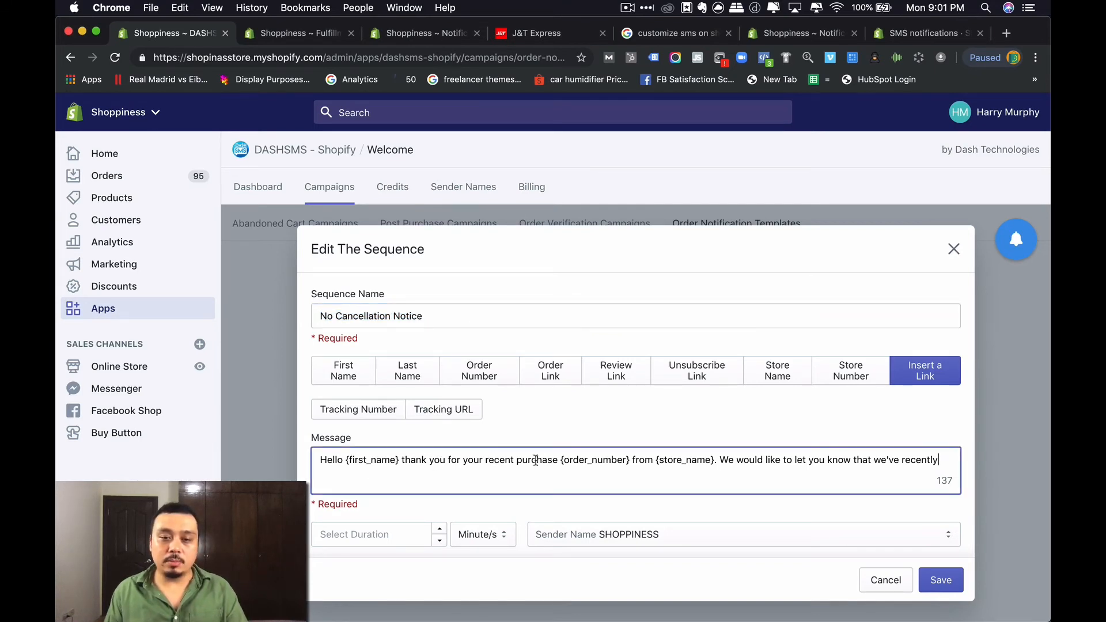
pyautogui.moveTo(562, 461); pyautogui.dragTo(711, 461)
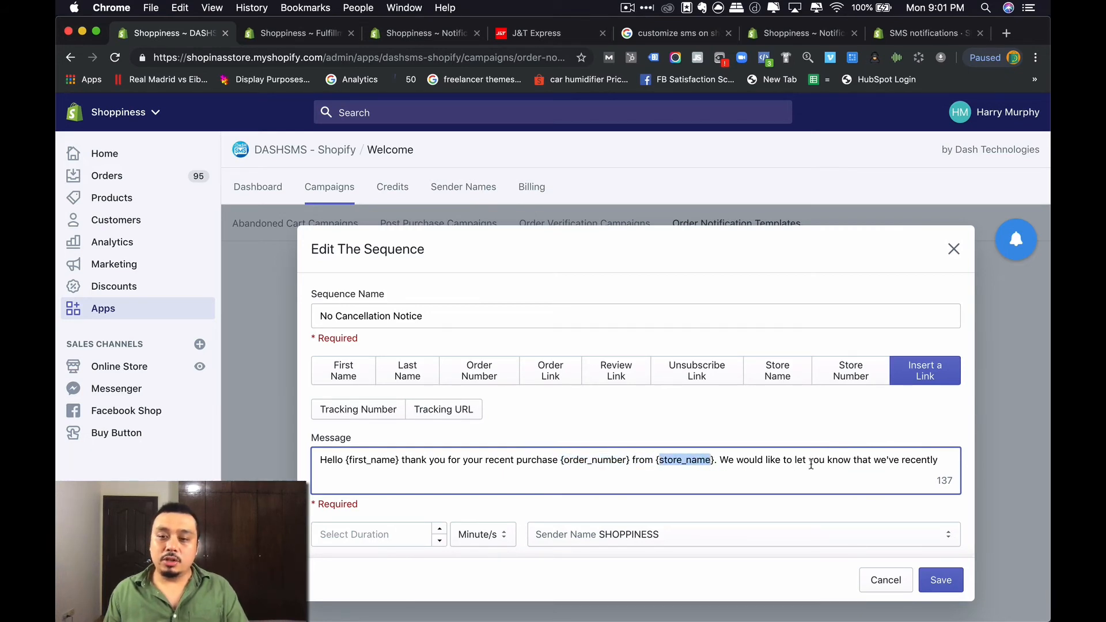
pyautogui.click(941, 460)
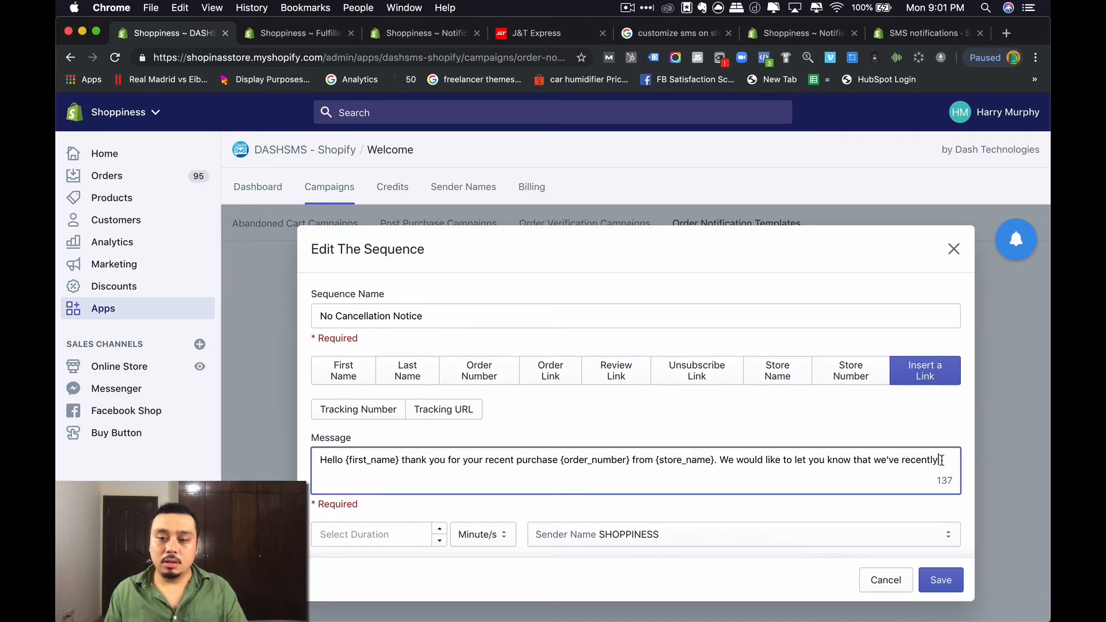
pyautogui.write('shippe')
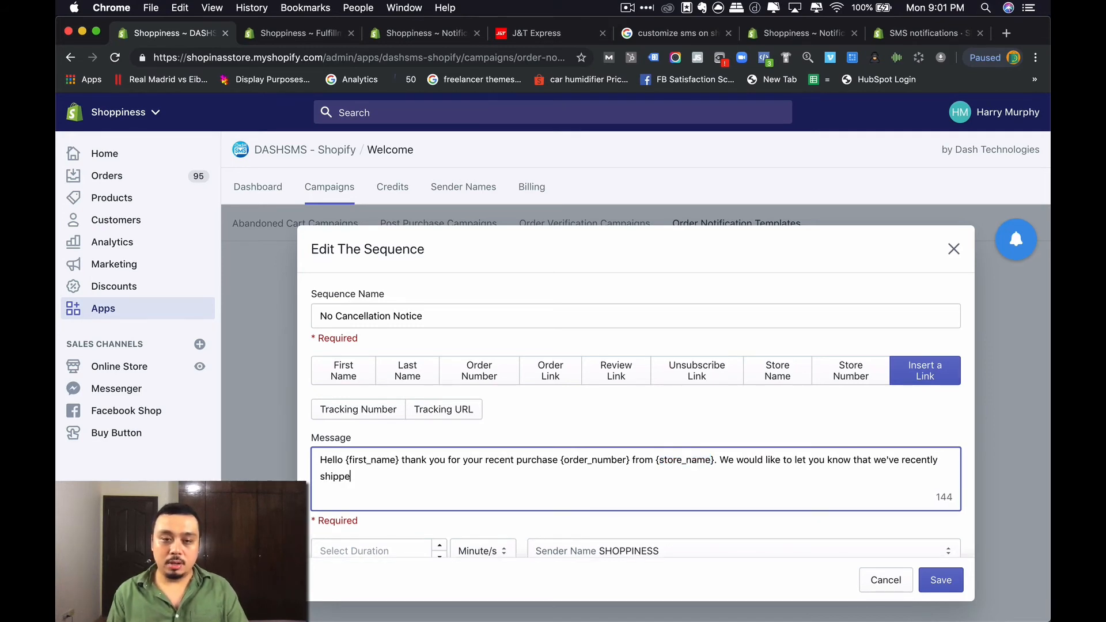
pyautogui.write('d your ite')
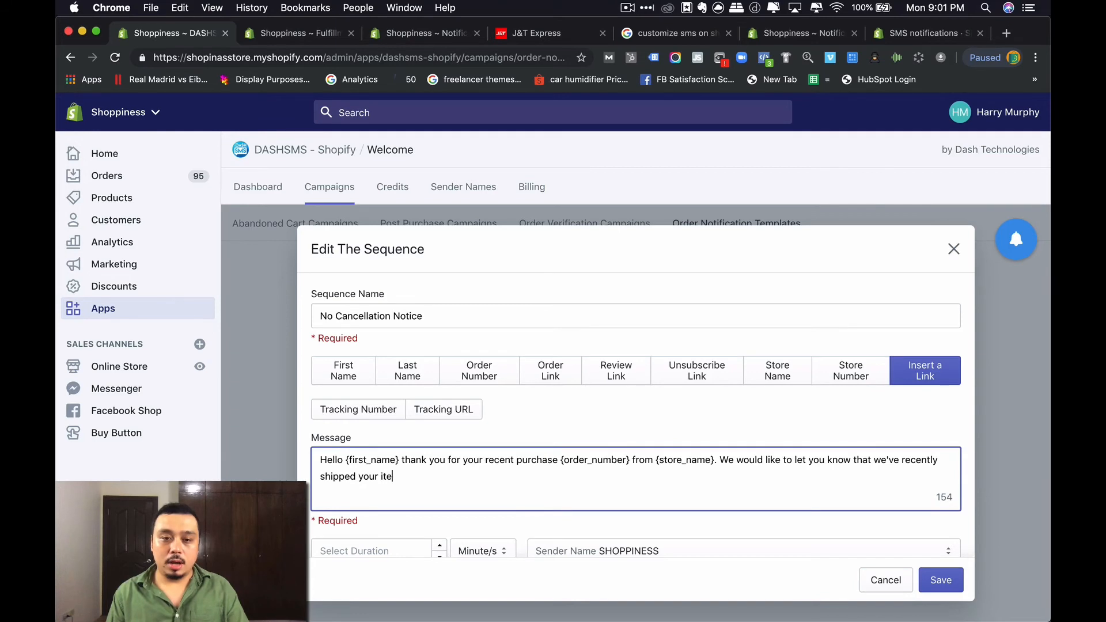
pyautogui.write('m(s)')
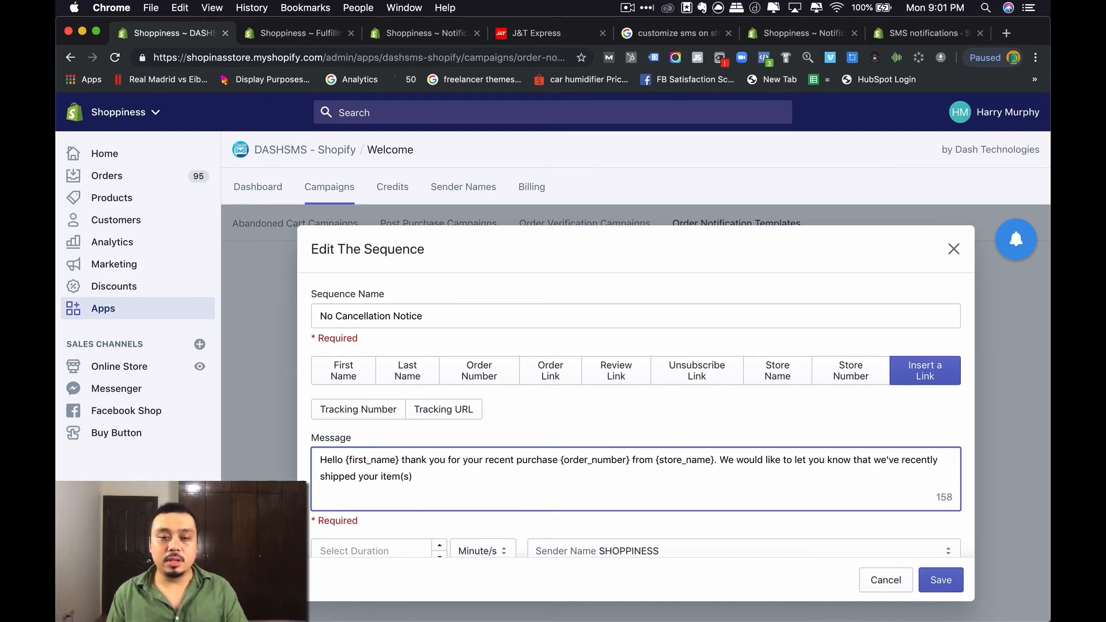
pyautogui.write(', you can track')
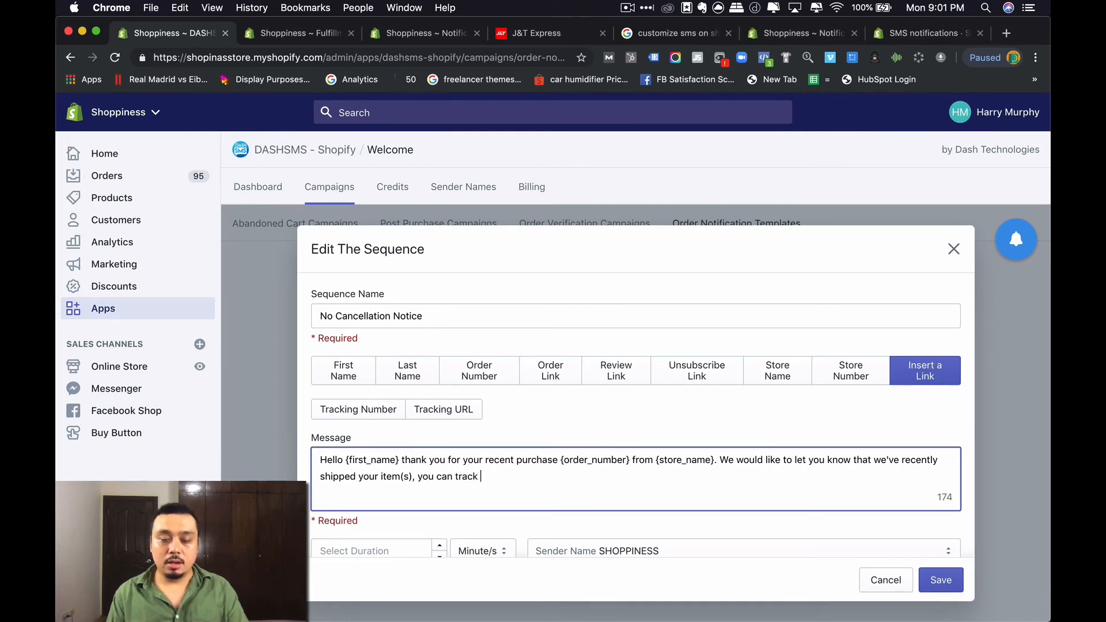
pyautogui.press('BackSpace')
pyautogui.press('BackSpace')
pyautogui.press('BackSpace')
pyautogui.press('BackSpace')
pyautogui.press('BackSpace')
pyautogui.press('BackSpace')
pyautogui.press('BackSpace')
pyautogui.press('BackSpace')
pyautogui.press('BackSpace')
pyautogui.press('BackSpace')
pyautogui.press('BackSpace')
pyautogui.press('BackSpace')
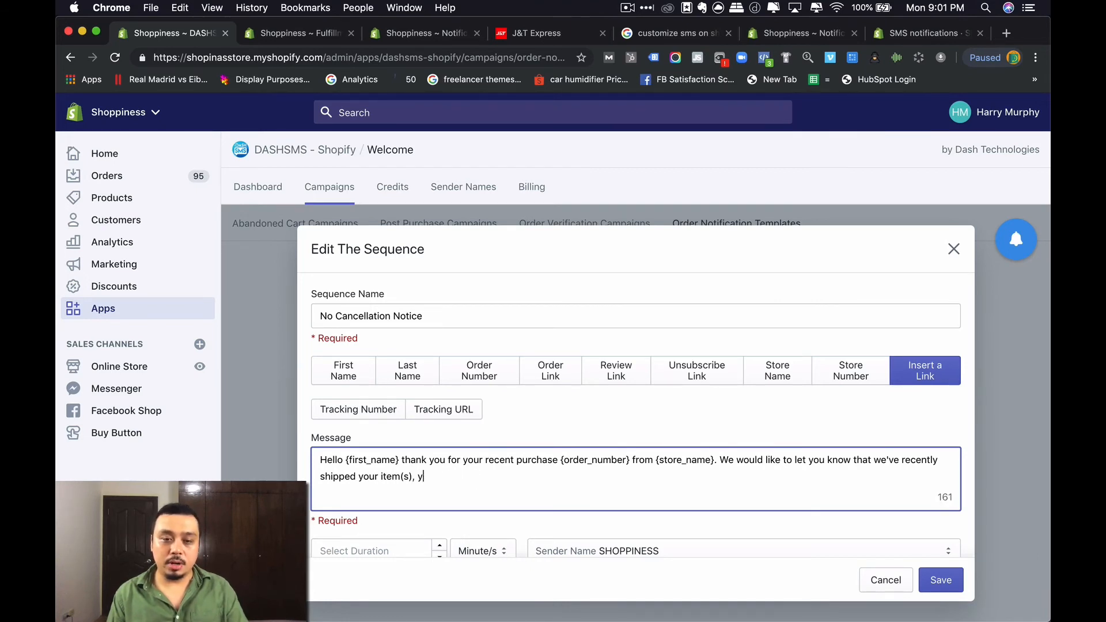
pyautogui.write('here is your tracking number')
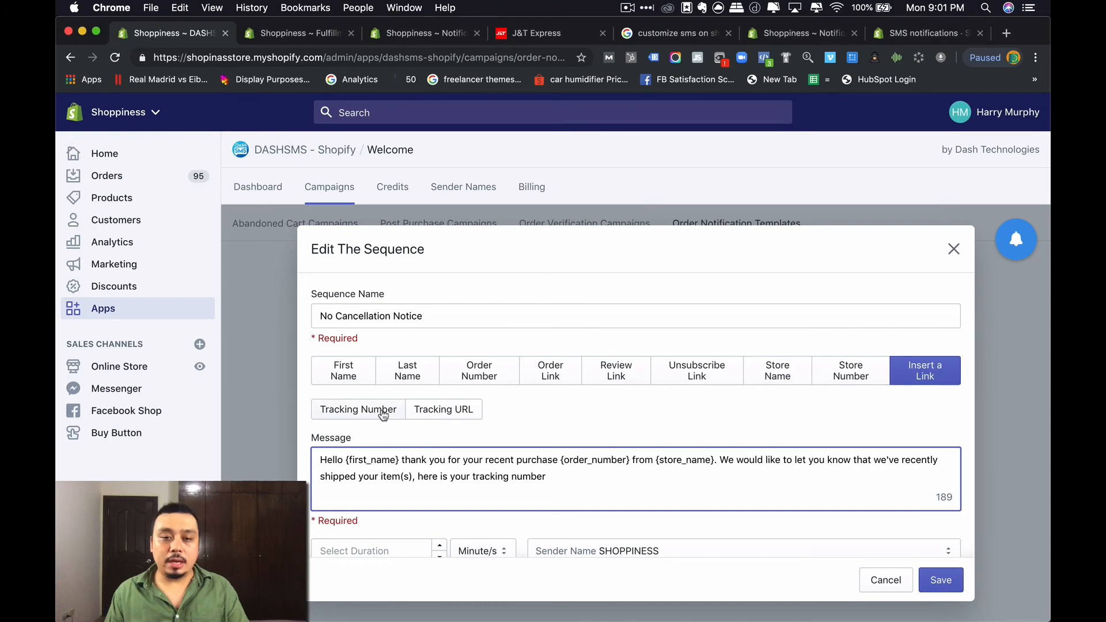
pyautogui.click(382, 414)
pyautogui.click(642, 481)
pyautogui.write('and your tracking URL')
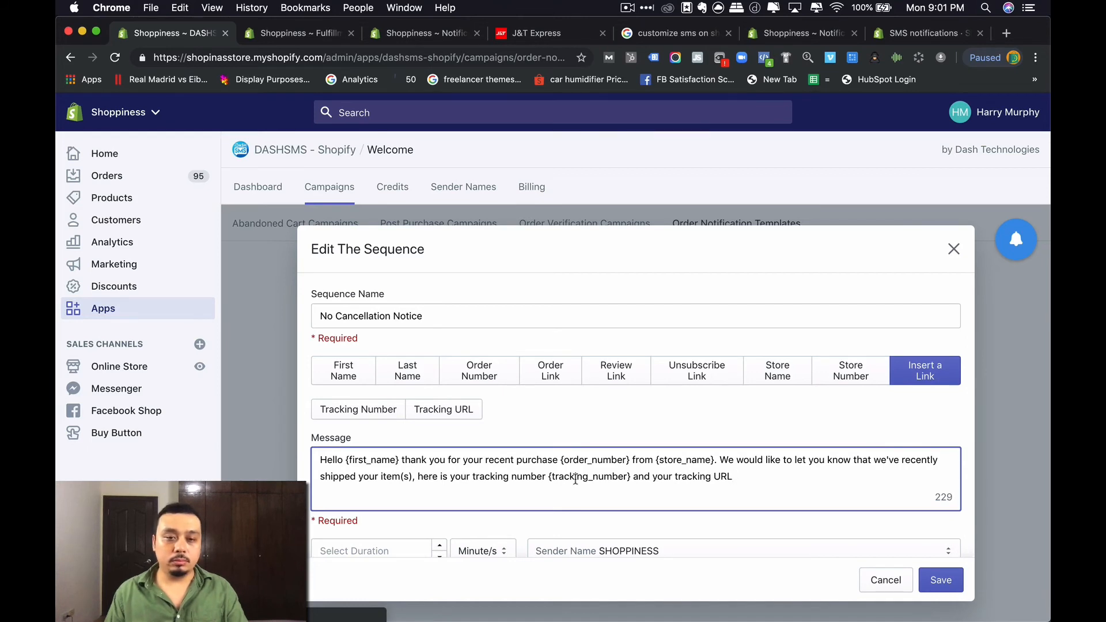
pyautogui.moveTo(653, 478); pyautogui.dragTo(742, 481)
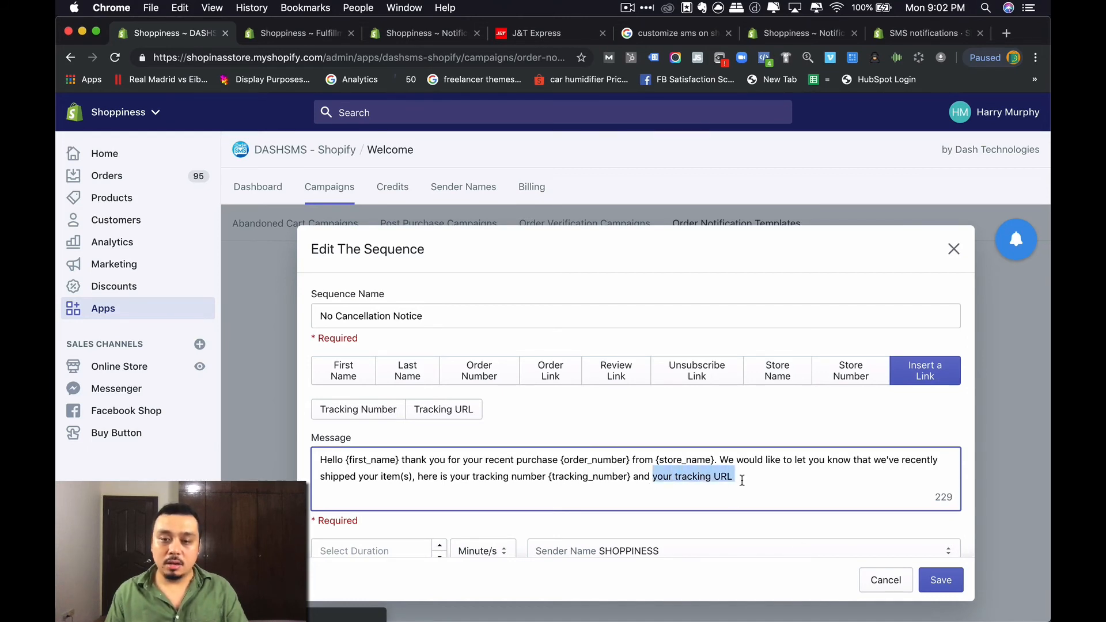
pyautogui.write('you can')
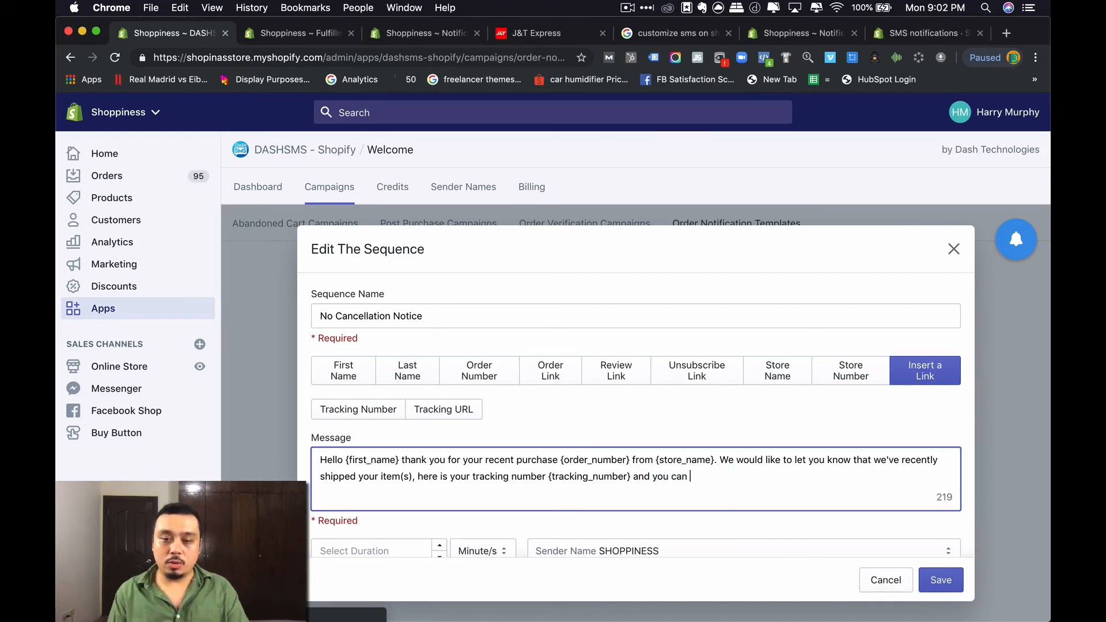
pyautogui.write(' track your ordere her')
pyautogui.press('BackSpace')
pyautogui.press('BackSpace')
pyautogui.press('BackSpace')
pyautogui.press('BackSpace')
pyautogui.press('BackSpace')
pyautogui.press('BackSpace')
# - Finish the tracking line with 'here' and the {tracking_url} placeholder
pyautogui.write('here')
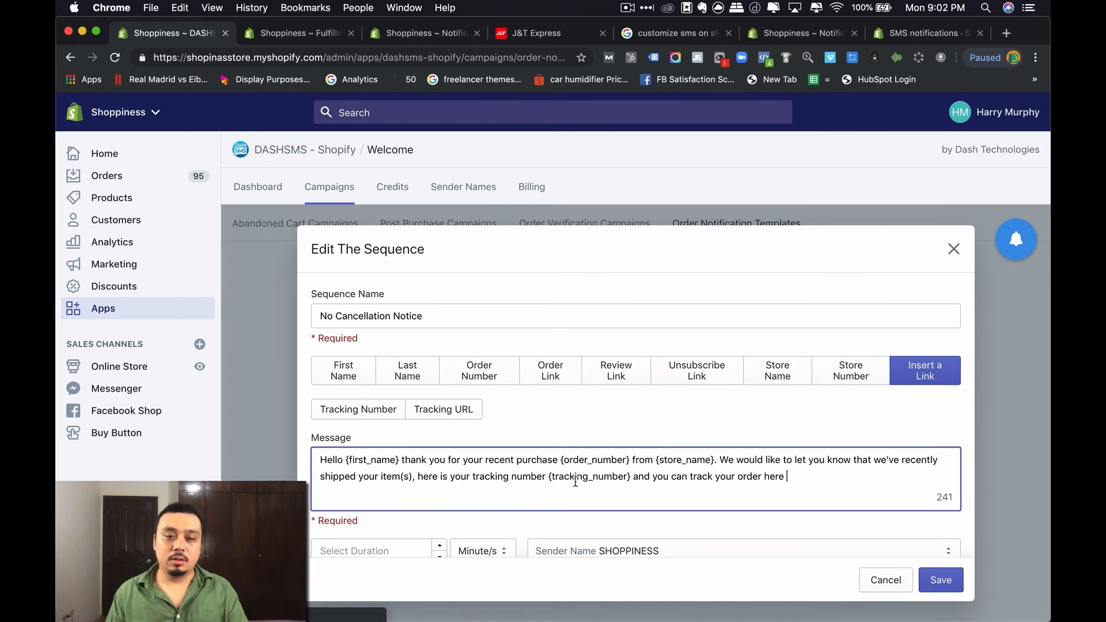
pyautogui.click(452, 412)
pyautogui.click(870, 480)
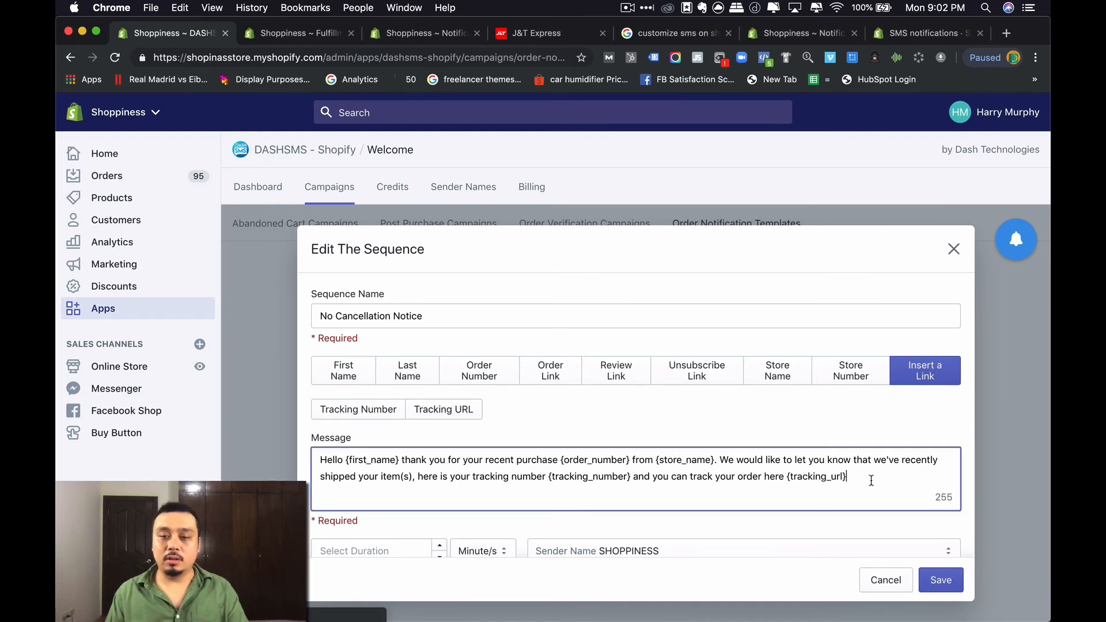
# - Add a notice that the Store Name placeholder does not allow cancellations of orders in transit
pyautogui.write('. ')
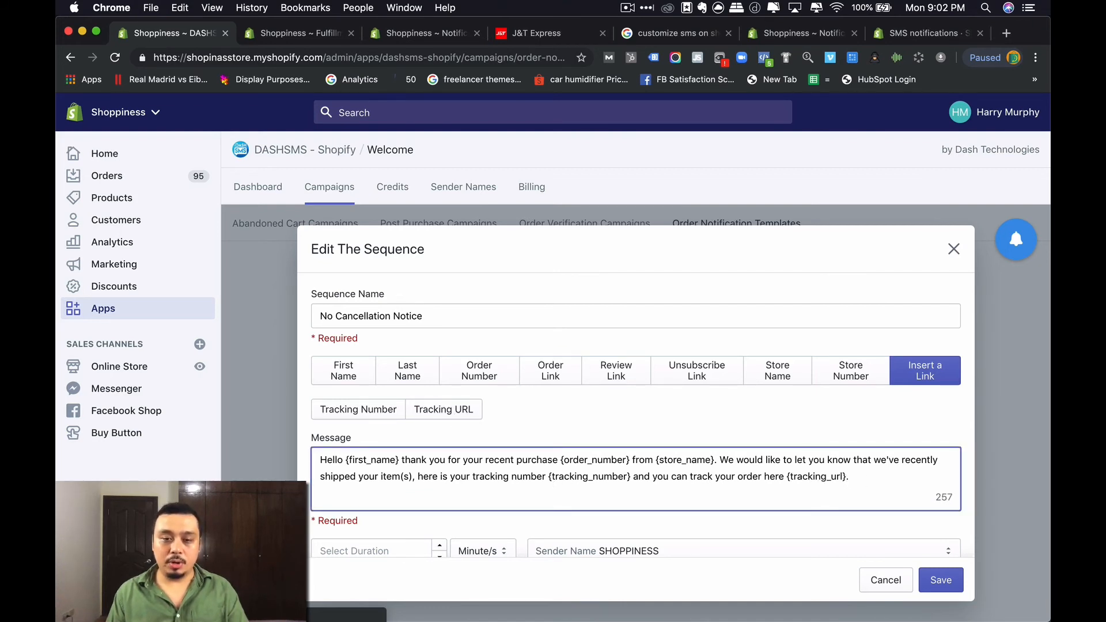
pyautogui.write('It is import')
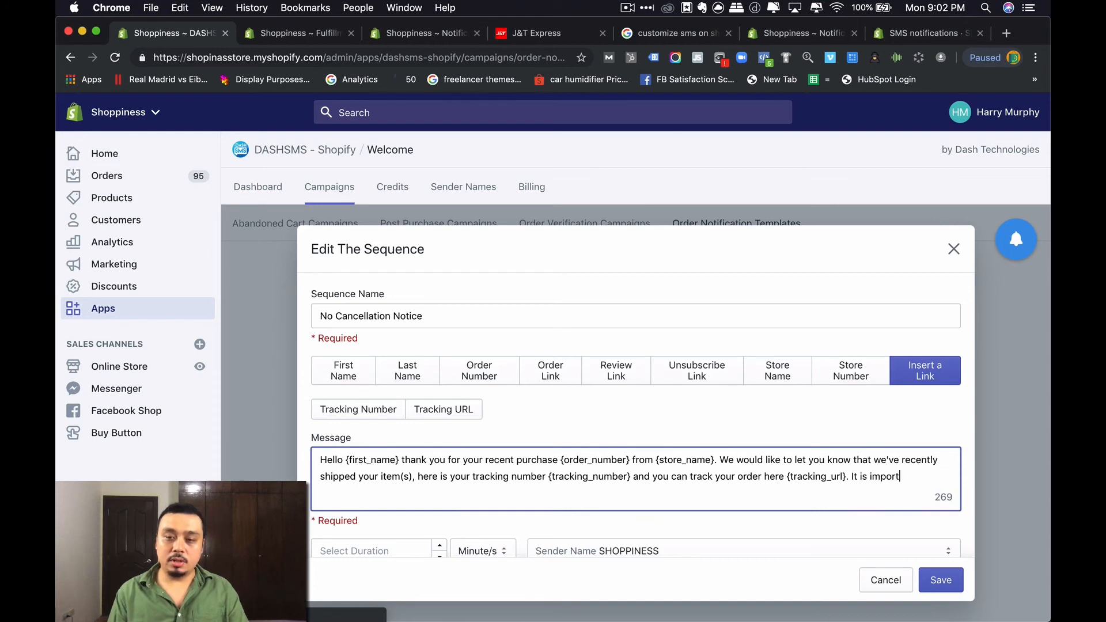
pyautogui.write('ant to note, that')
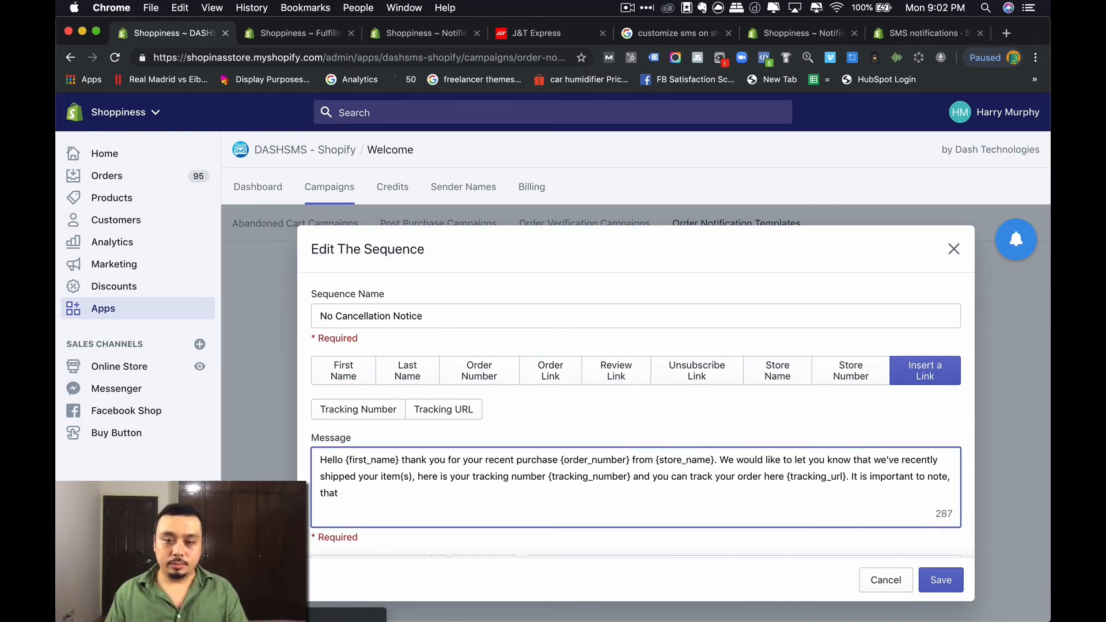
pyautogui.click(777, 377)
pyautogui.click(498, 497)
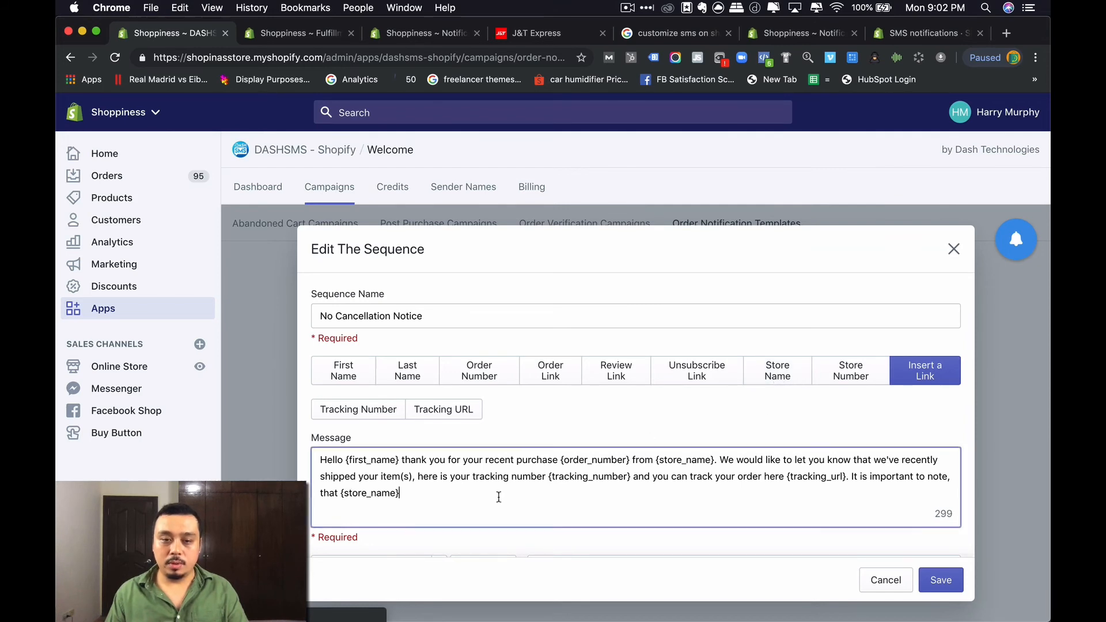
pyautogui.write('does not allow any cancellations ')
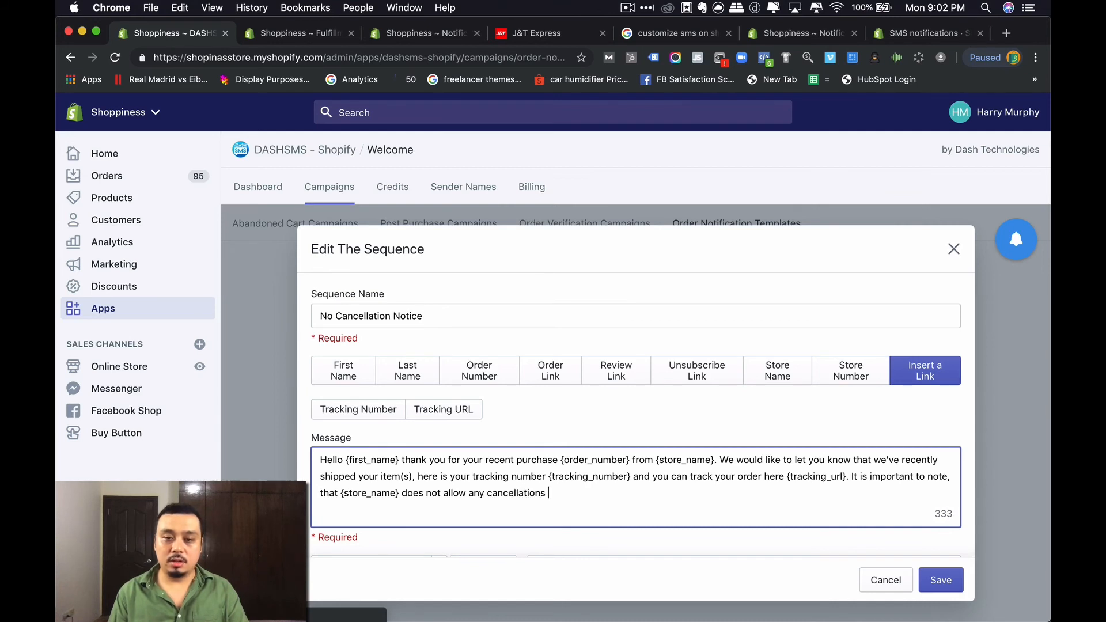
pyautogui.write('of ord')
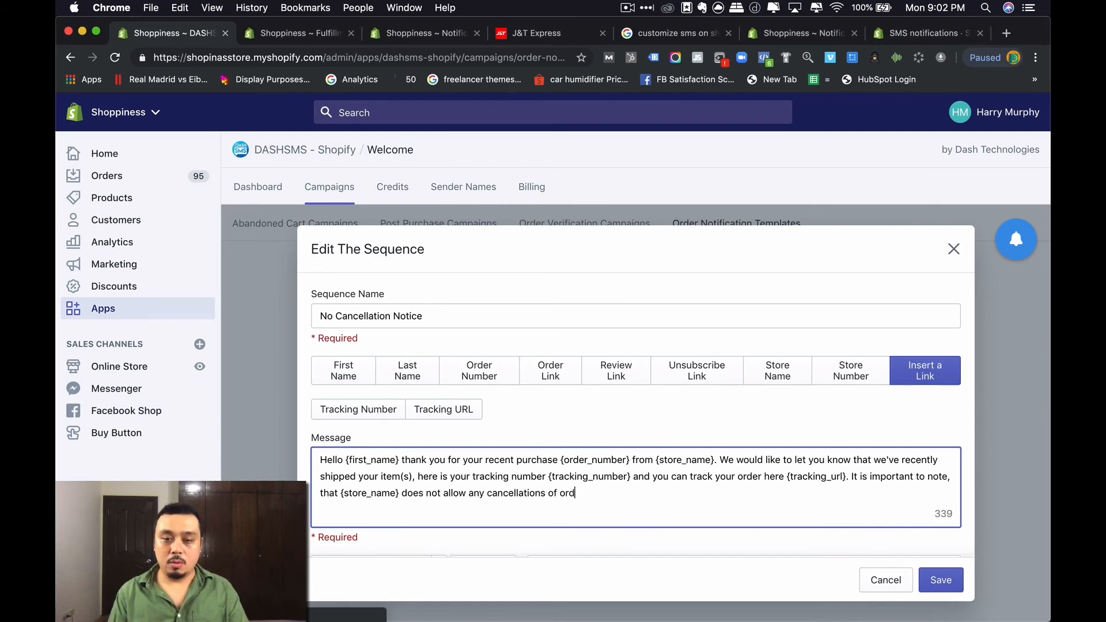
pyautogui.write('ers while in tra')
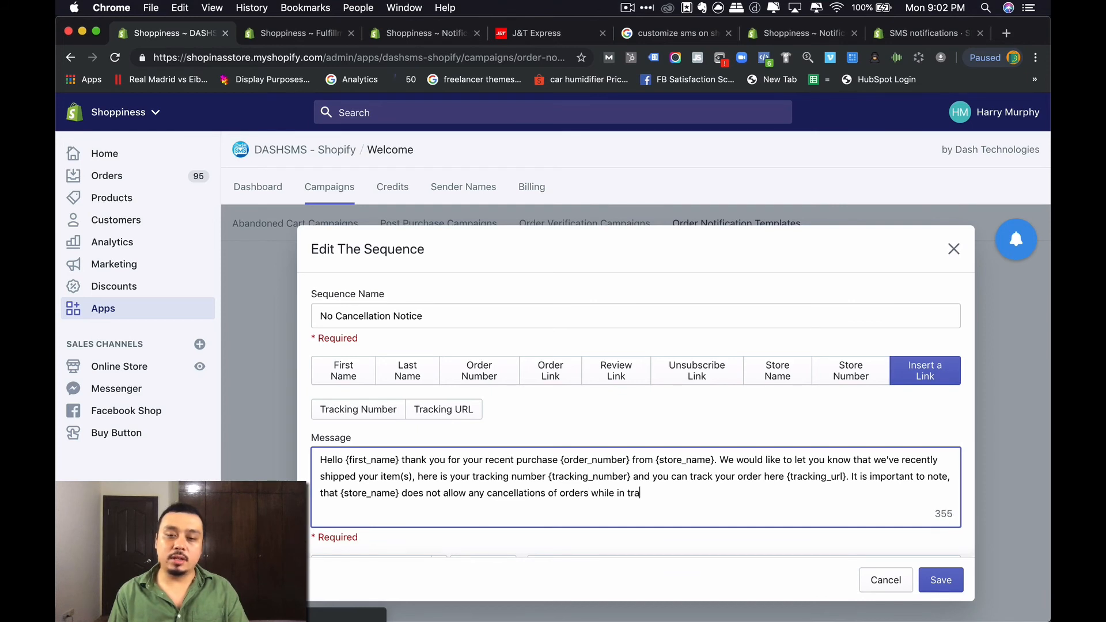
pyautogui.write('nsit. If you ha')
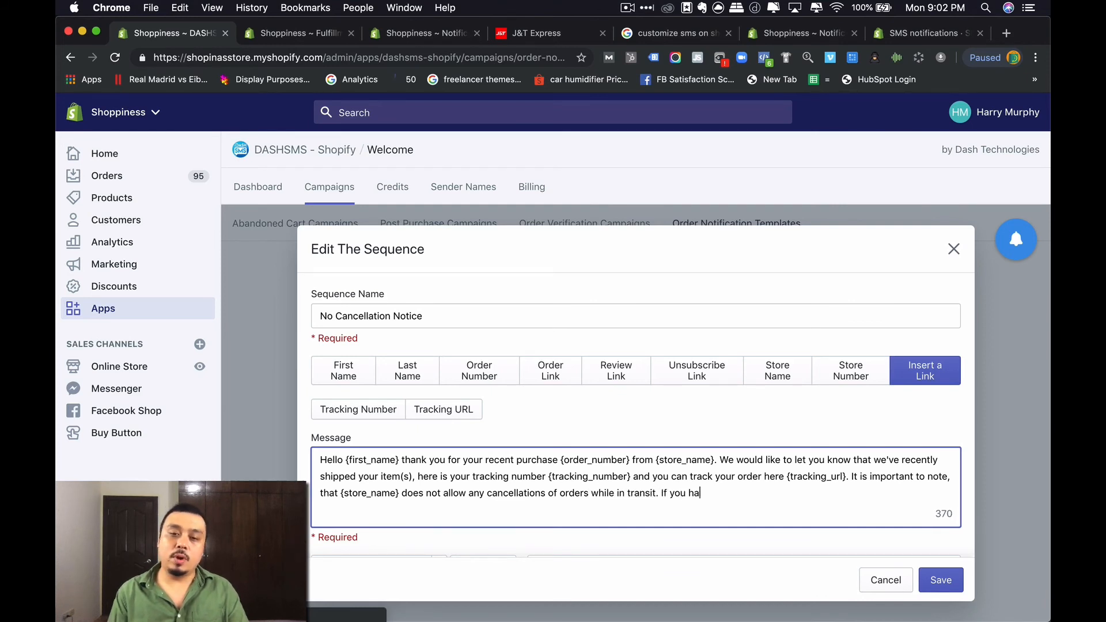
pyautogui.write('ve any quetions')
pyautogui.press('BackSpace')
pyautogui.press('BackSpace')
pyautogui.press('BackSpace')
pyautogui.press('BackSpace')
pyautogui.press('BackSpace')
pyautogui.press('BackSpace')
pyautogui.write('stions regarding our policies visit')
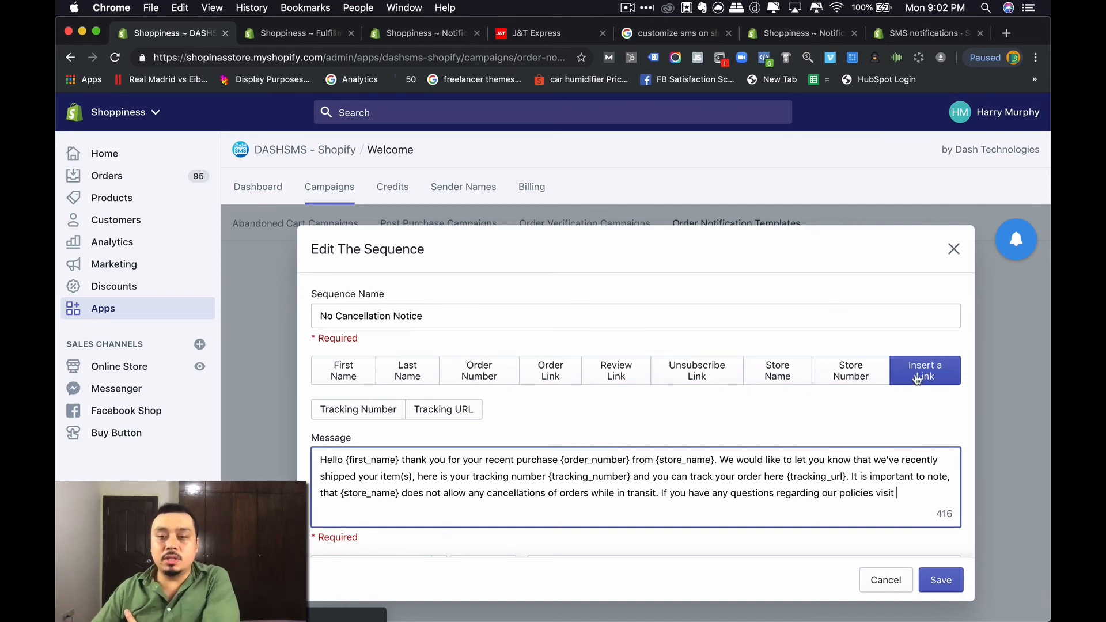
# - End with 'send us a message back at this number' plus {store_phonenumber}, and save the sequence
pyautogui.doubleClick(884, 494)
pyautogui.write('send us a messa')
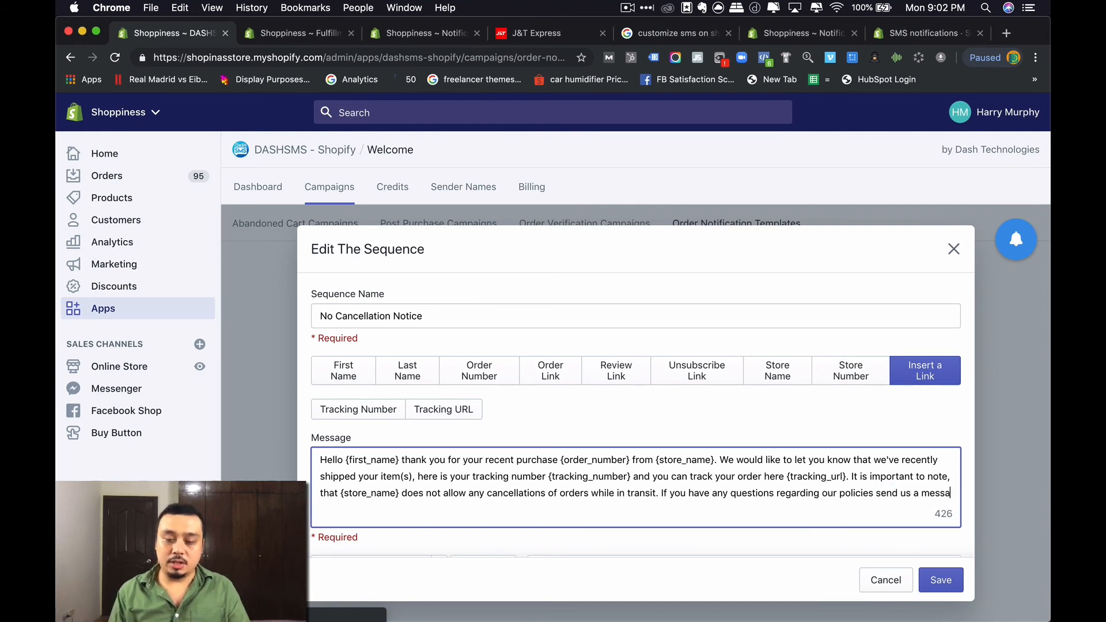
pyautogui.write('ge back at this number')
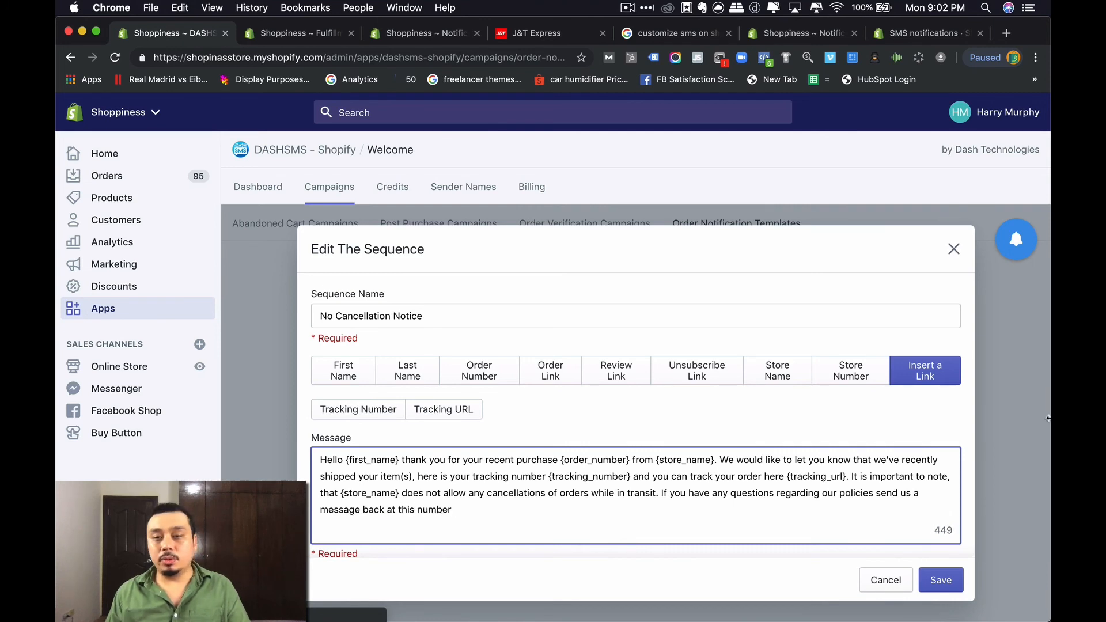
pyautogui.click(847, 380)
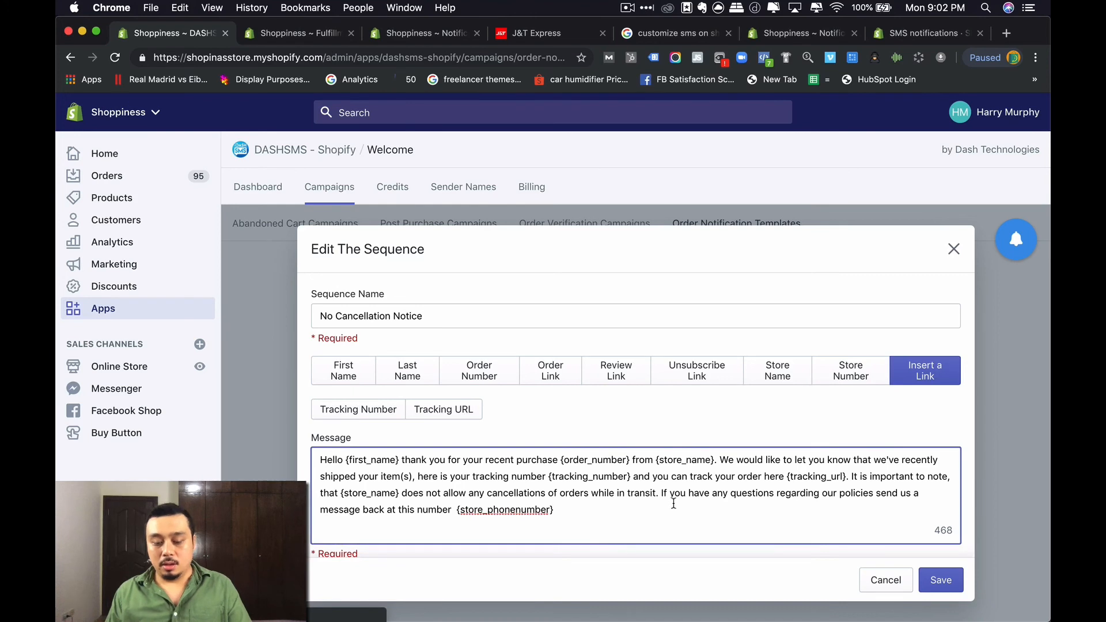
pyautogui.click(941, 580)
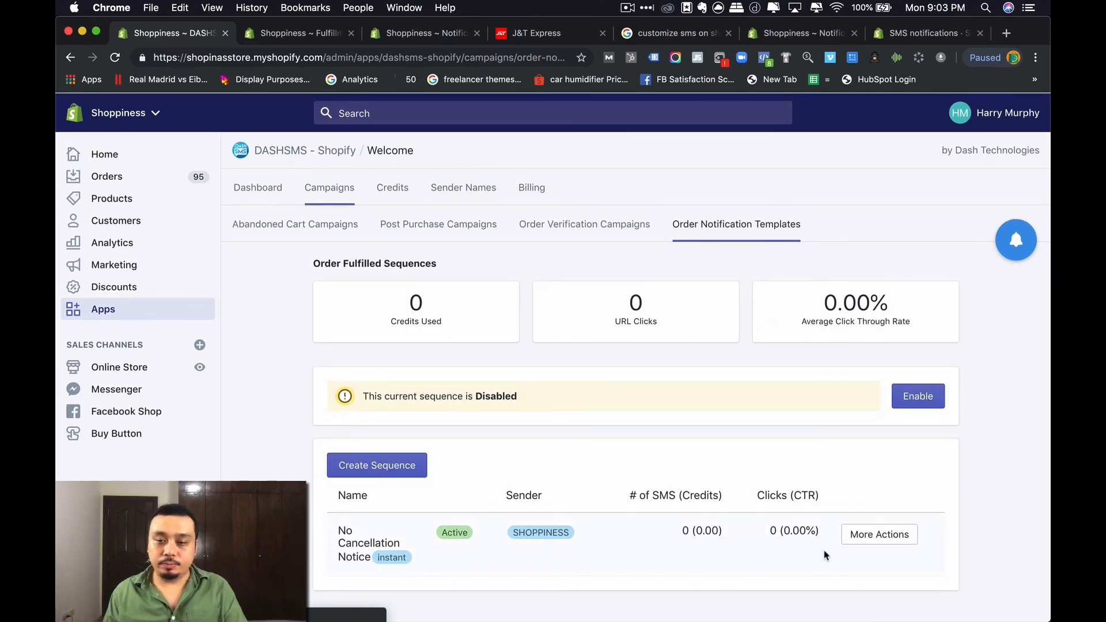
# - Reopen the No Cancellation Notice sequence for editing and check the order's fulfilment tracking details
pyautogui.click(853, 534)
pyautogui.click(851, 471)
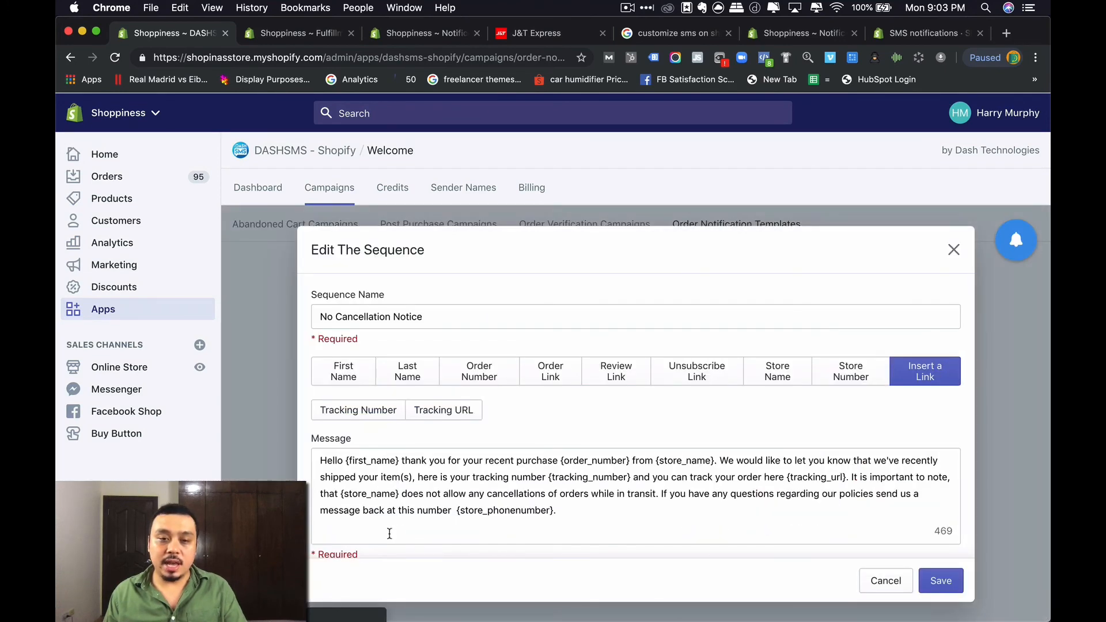
pyautogui.scroll(-4, 348, 542)
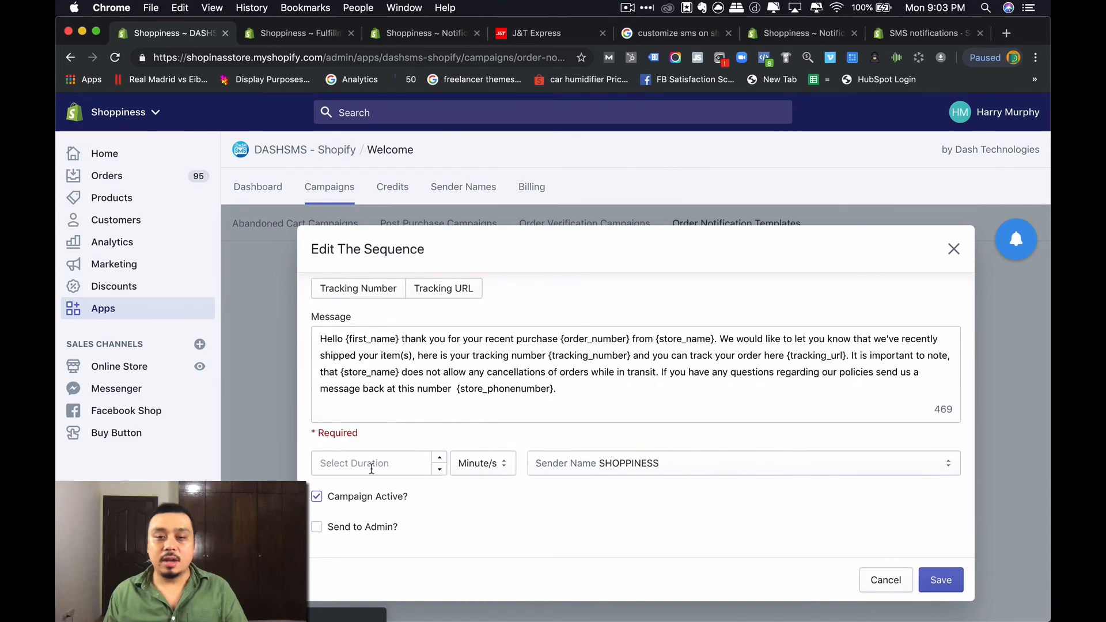
pyautogui.scroll(5, 370, 469)
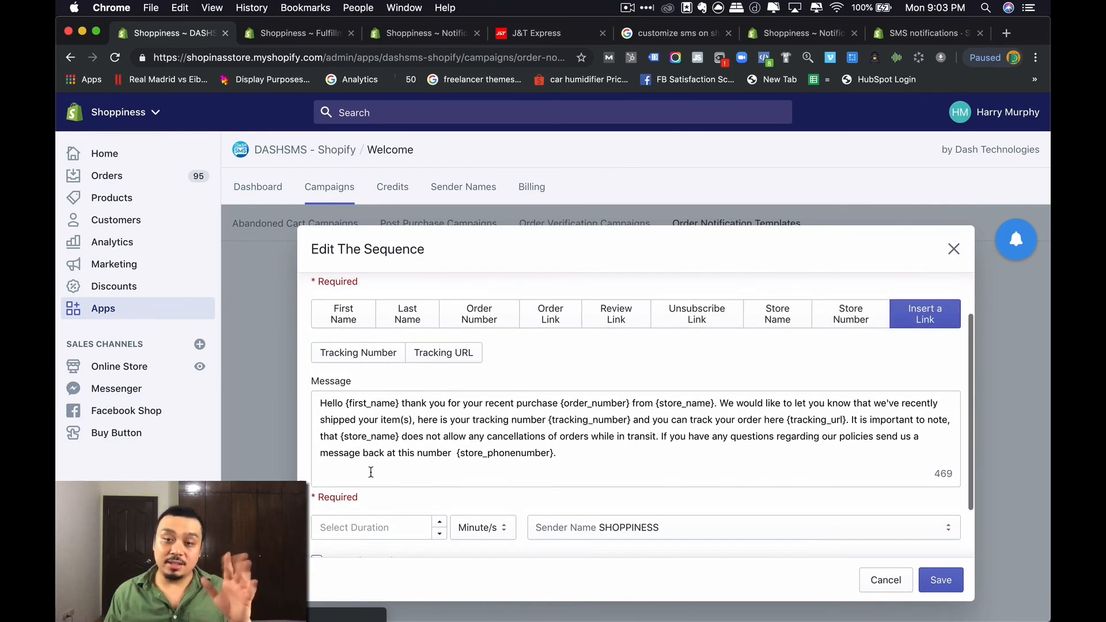
pyautogui.scroll(1, 374, 469)
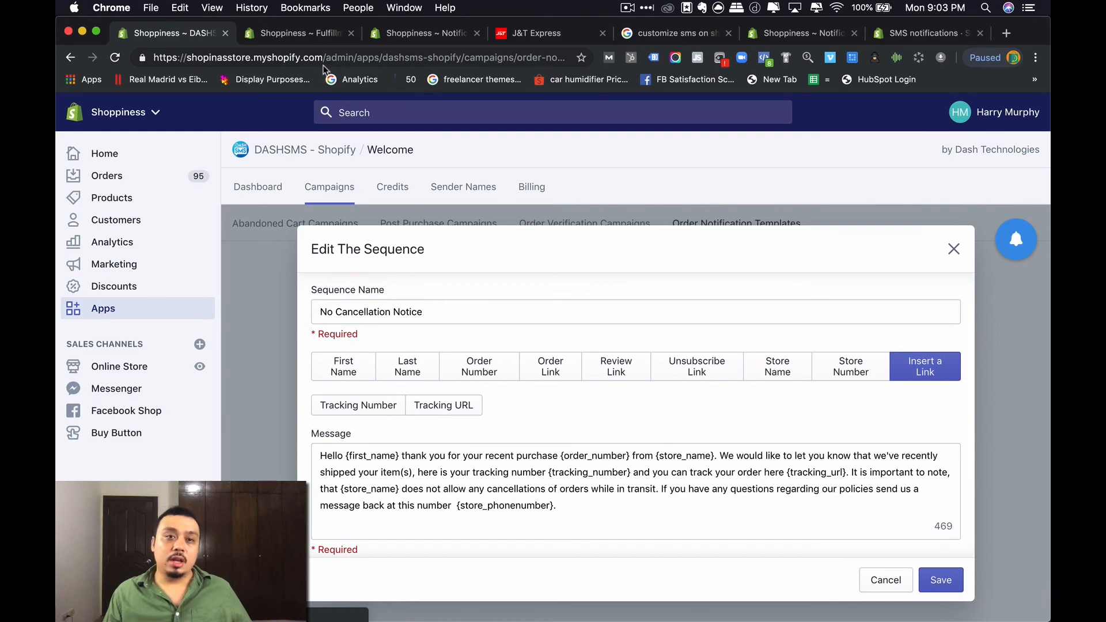
pyautogui.click(320, 35)
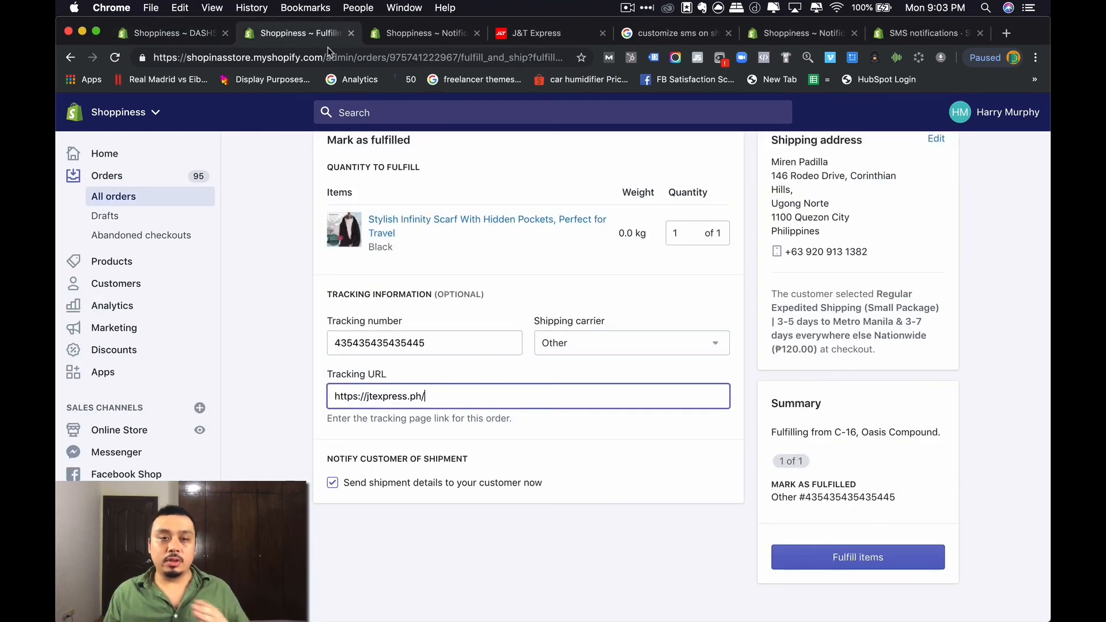
pyautogui.click(184, 35)
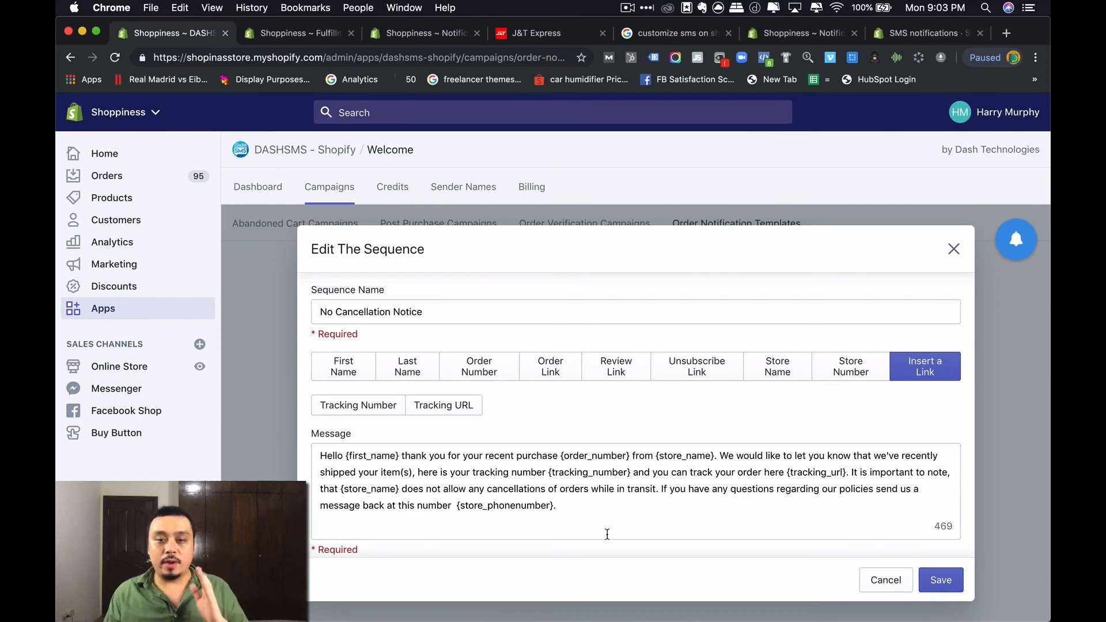
# - Set the sequence's sending delay to 5 minutes, comparing against the order's fulfilment page
pyautogui.moveTo(614, 526); pyautogui.dragTo(375, 418)
pyautogui.scroll(-3, 426, 493)
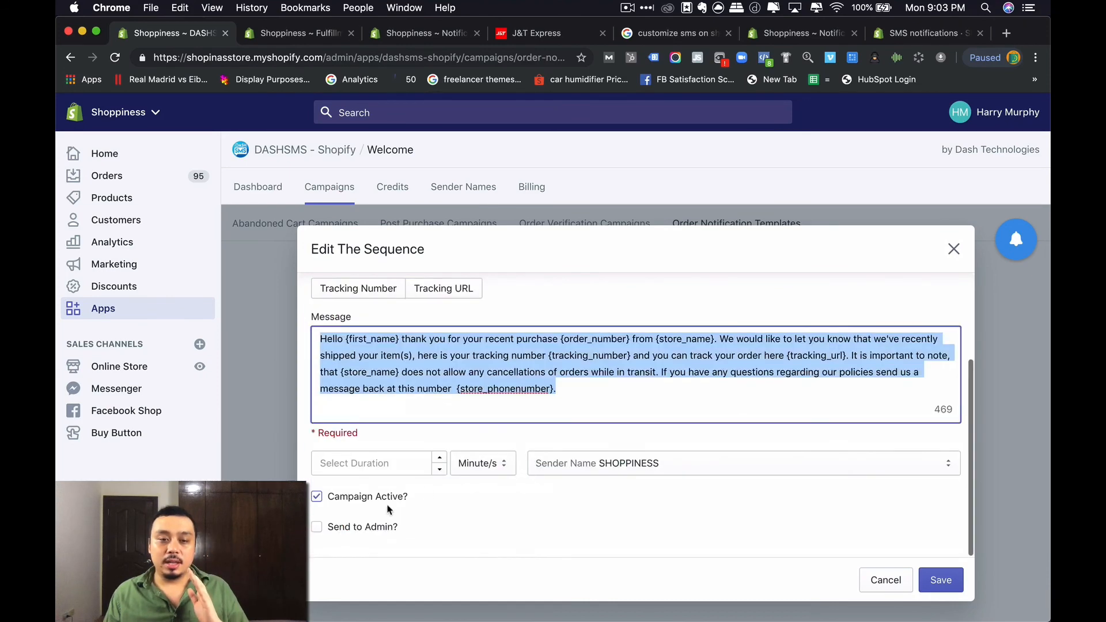
pyautogui.click(372, 462)
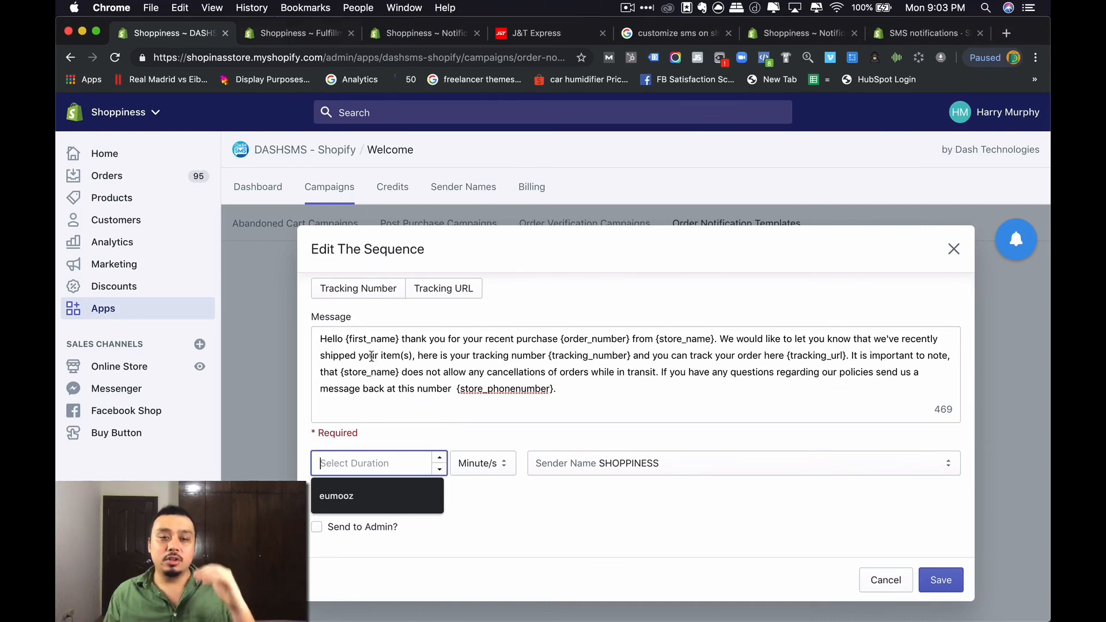
pyautogui.write('6')
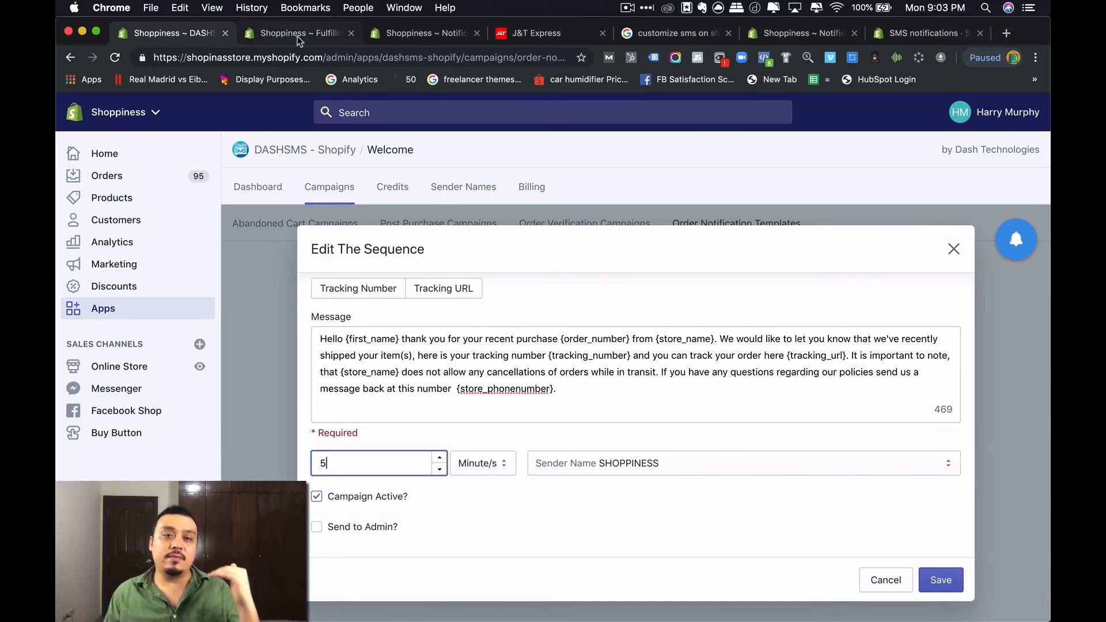
pyautogui.click(301, 35)
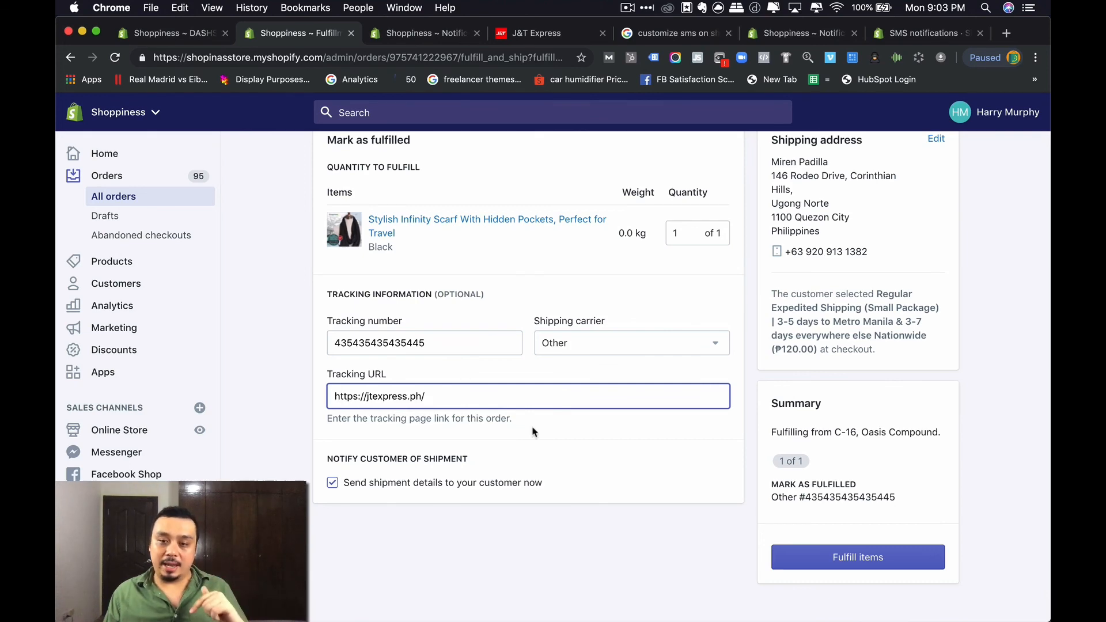
pyautogui.click(182, 35)
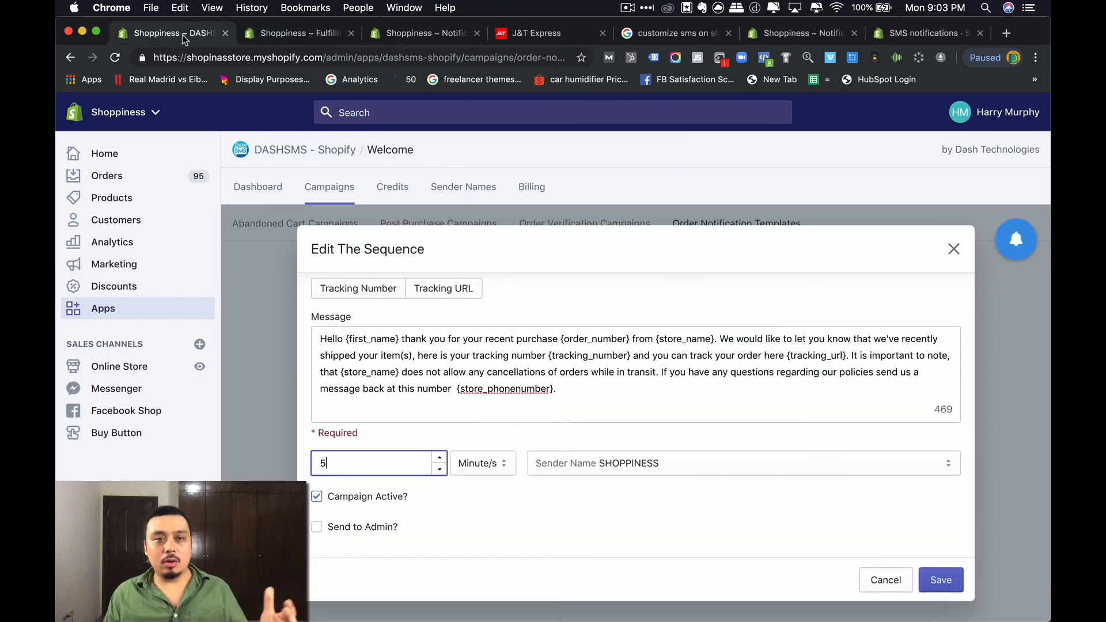